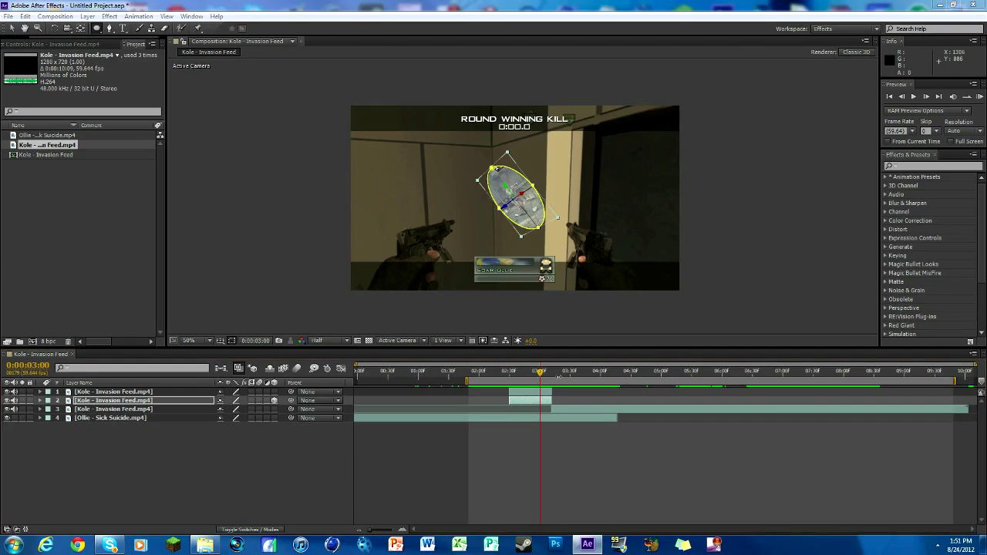
- Scrub to around the 3-second mark to review the old spinning scope animation
mouse_move(537, 372)
mouse_down()
mouse_move(528, 373)
mouse_move(605, 374)
mouse_move(528, 373)
mouse_move(545, 373)
mouse_move(551, 386)
mouse_move(542, 389)
mouse_move(555, 384)
mouse_move(532, 384)
mouse_move(544, 381)
mouse_up()
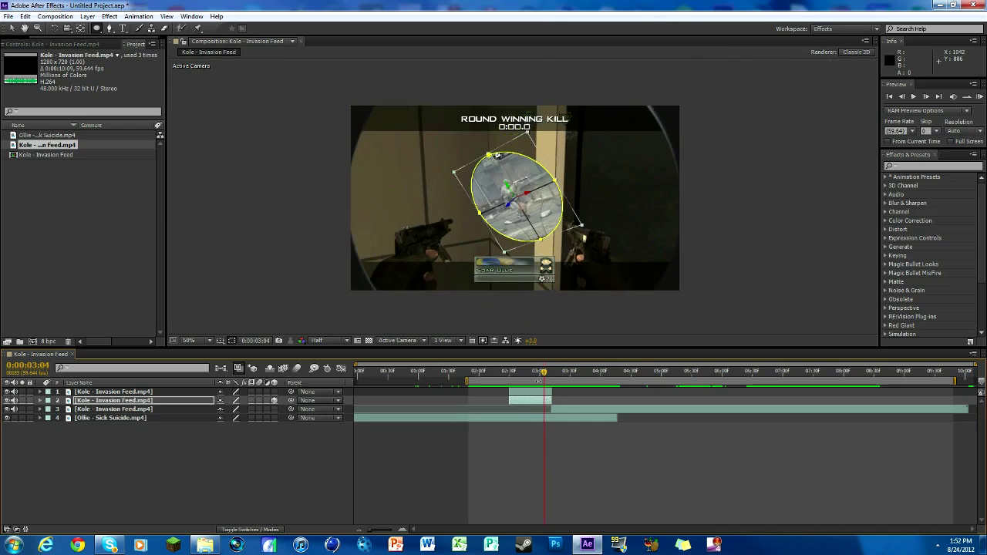
- Delete the leftover short scope layers, keeping only the full Kole and Ollie clips
key(Delete)
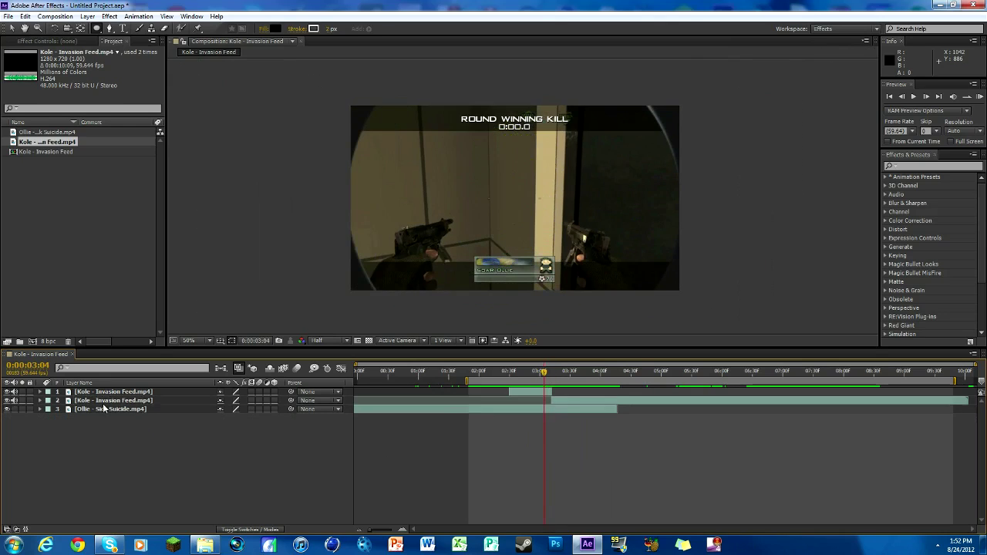
click(104, 392)
key(Delete)
- Scrub to 0:00:03:11, then zoom and pan the viewer to inspect the scope view
mouse_move(549, 372)
mouse_down()
mouse_move(470, 372)
mouse_move(538, 358)
mouse_move(550, 372)
mouse_up()
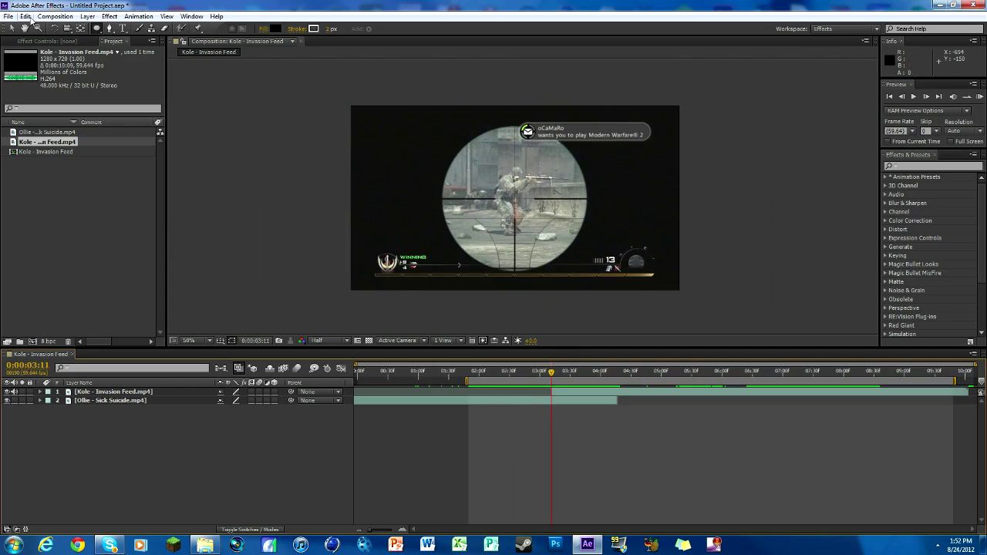
scroll(556, 197, up, 4)
drag(425, 227, 538, 188)
scroll(538, 188, up, 1)
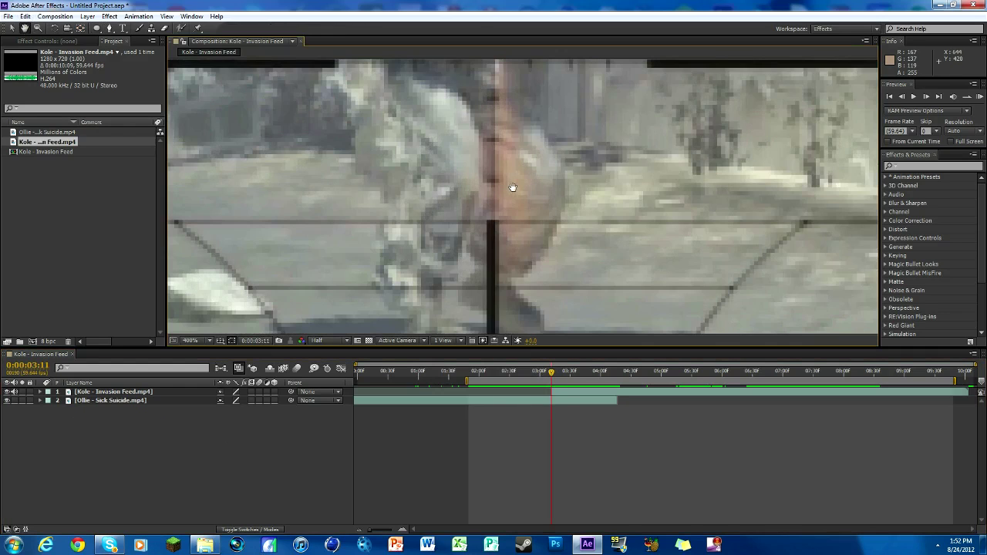
scroll(532, 170, up, 1)
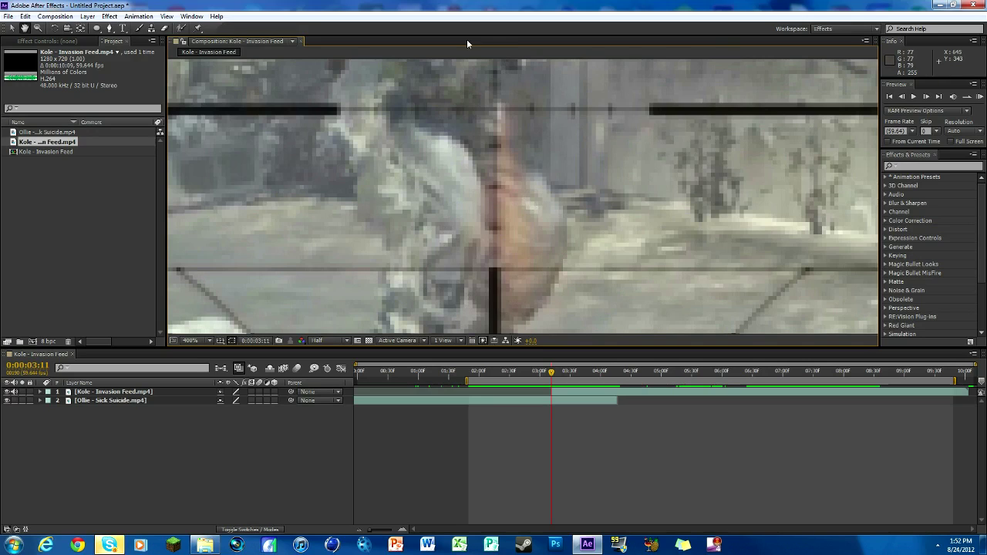
scroll(529, 214, down, 4)
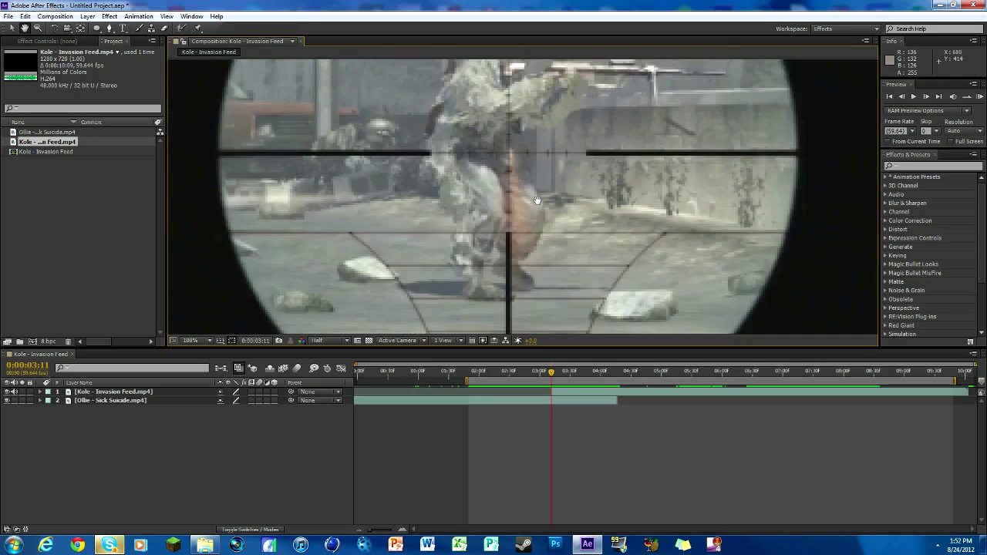
drag(565, 175, 565, 188)
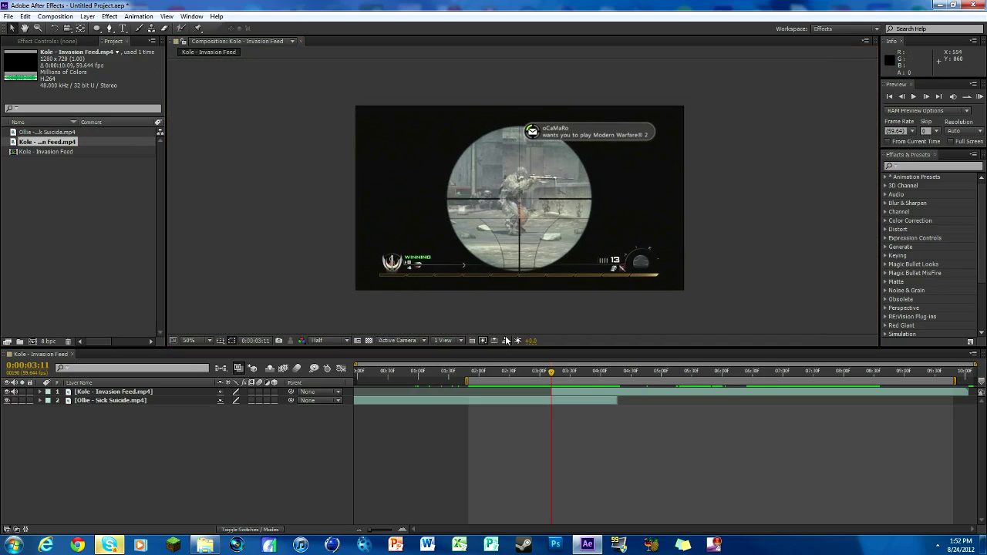
- Duplicate the Kole - Invasion Feed layer, freeze the copy, move it earlier, and trim its out point at the playhead
click(565, 393)
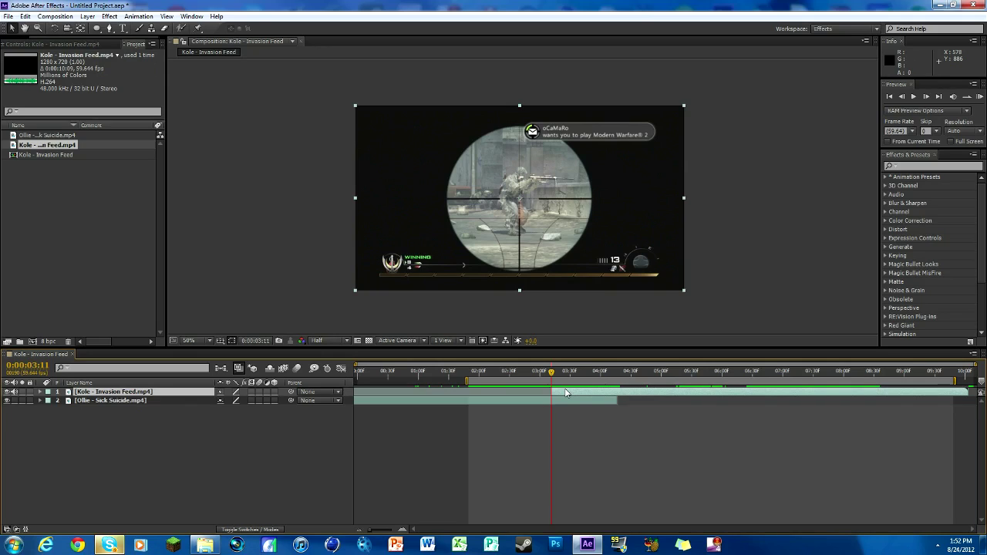
key(ctrl+d)
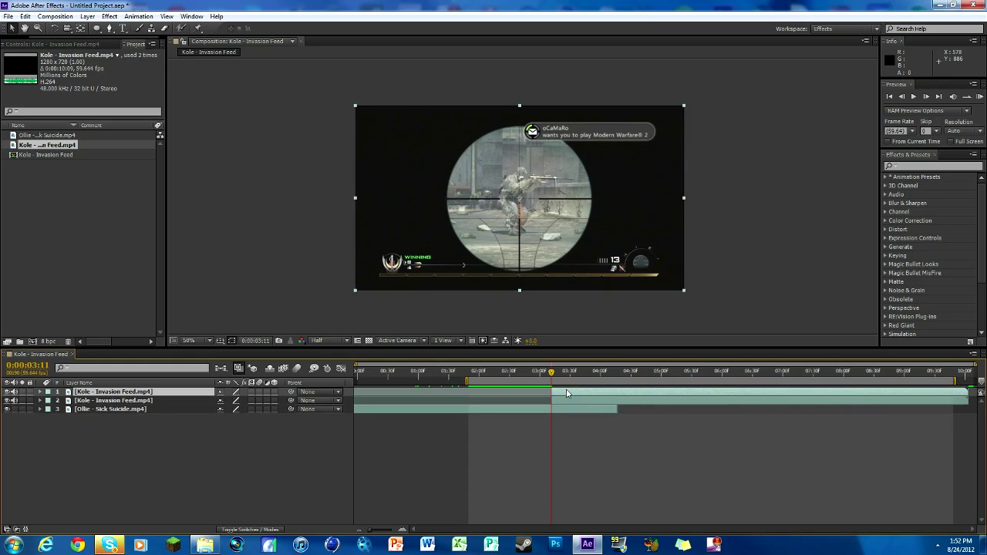
right_click(567, 393)
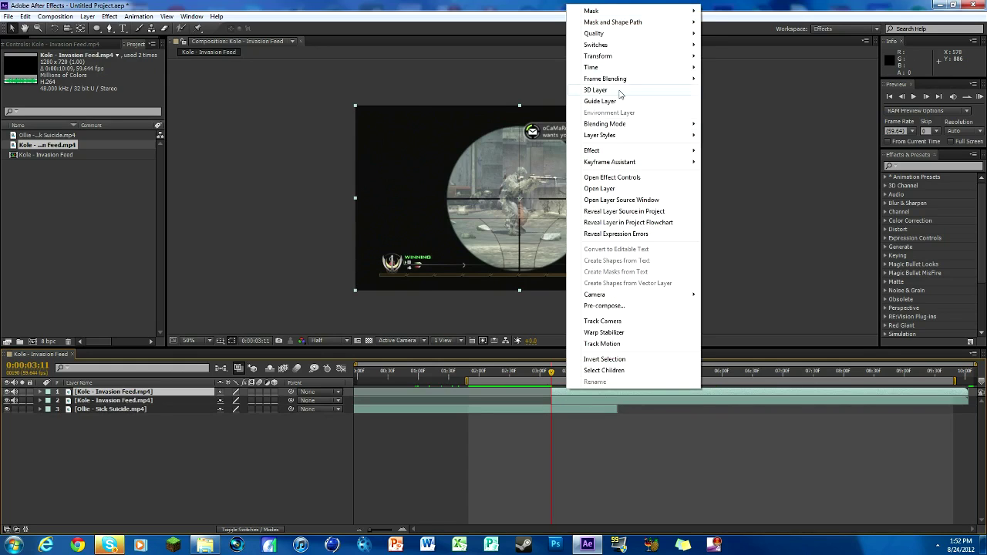
mouse_move(609, 69)
click(734, 101)
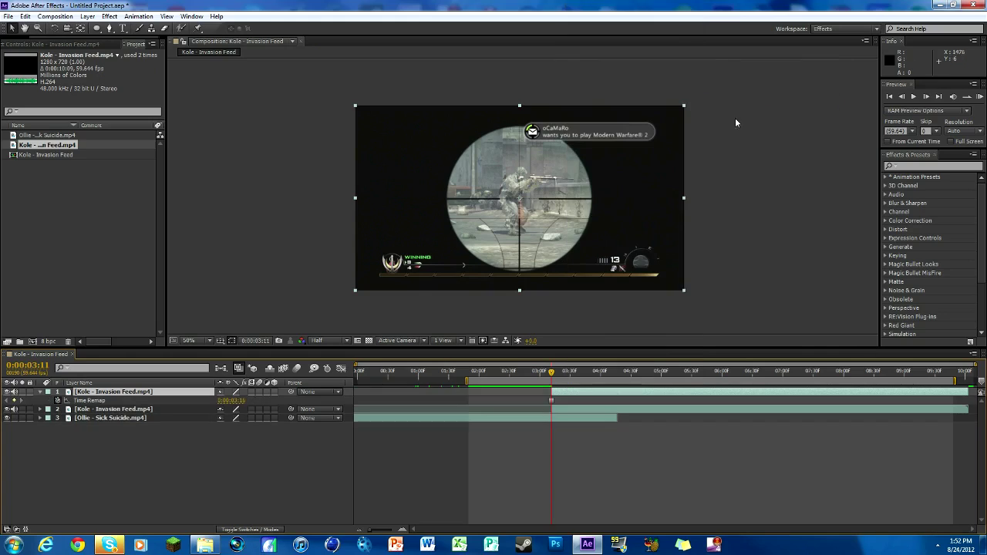
drag(607, 396, 552, 399)
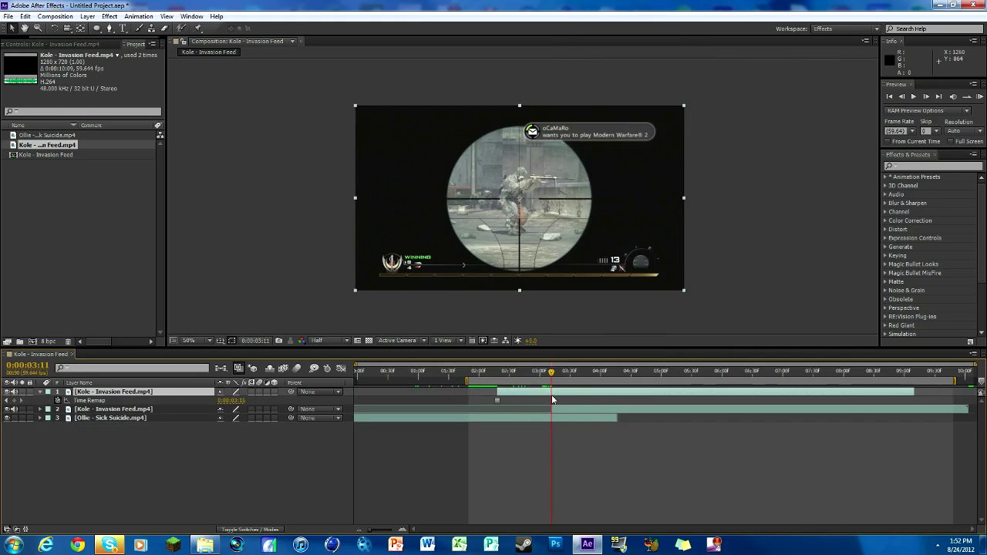
key(alt+bracketright)
- At 0:00:03:00, draw an elliptical mask around the scope circle on the frozen copy
key(shift+Page_Up)
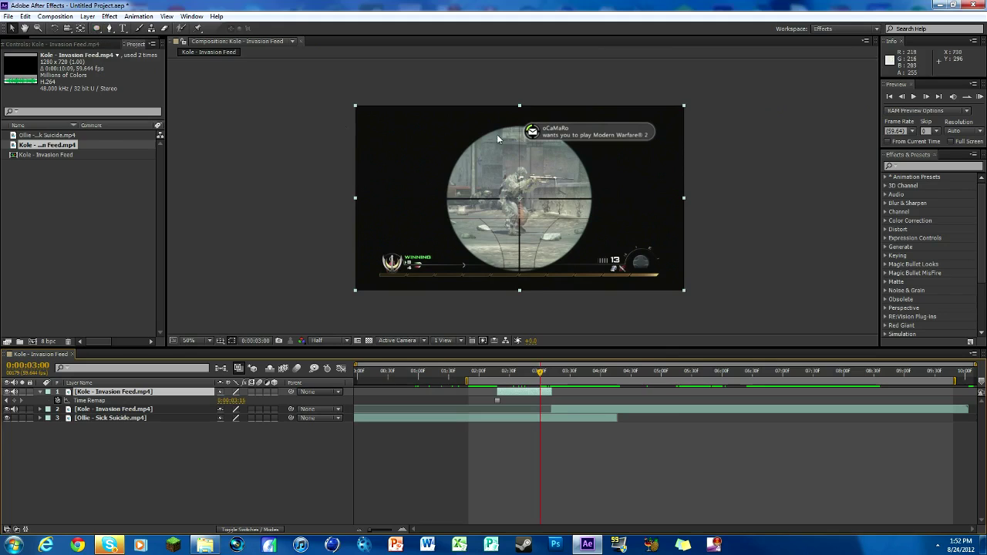
click(98, 28)
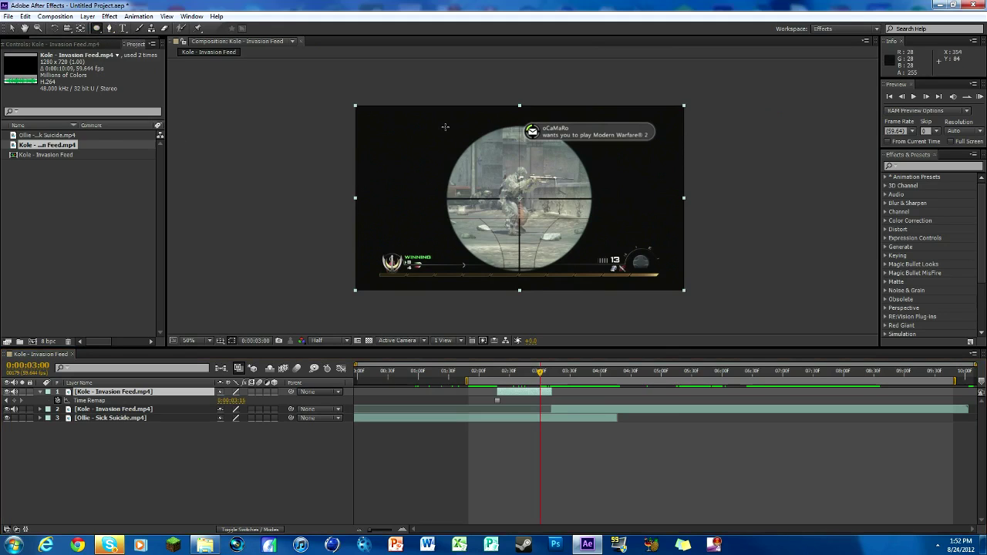
drag(444, 126, 595, 271)
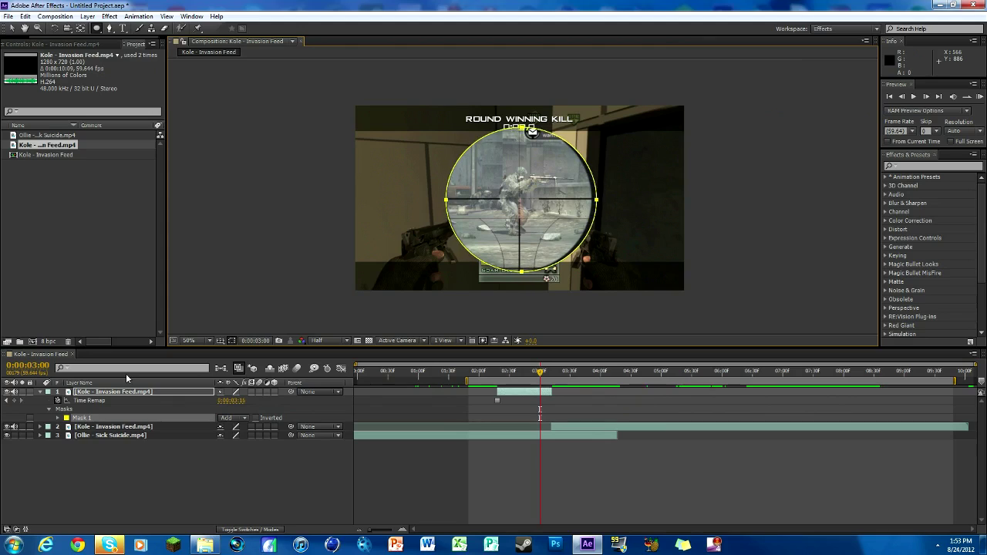
click(64, 408)
click(442, 195)
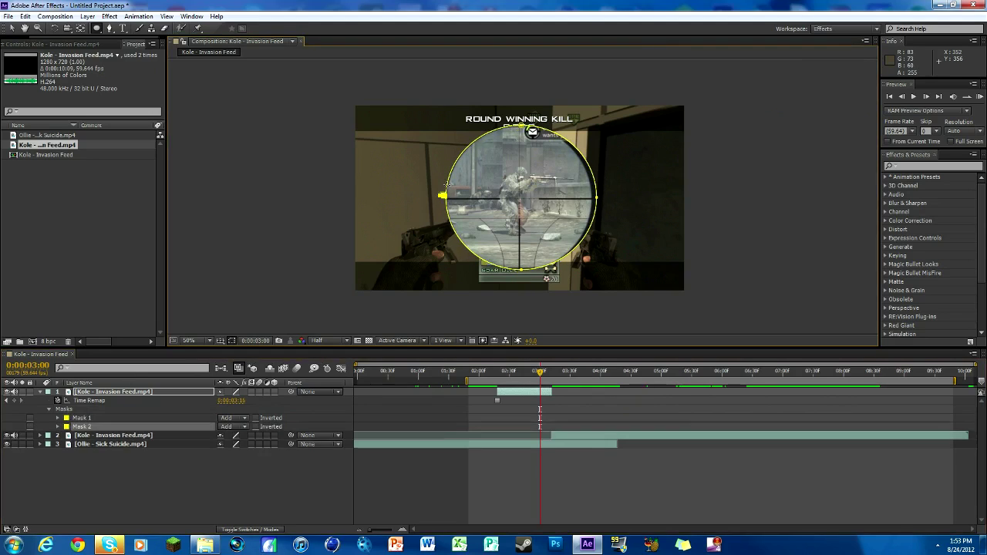
- Undo the stray second mask and reselect the masked scope layer with the Selection tool
drag(446, 197, 471, 181)
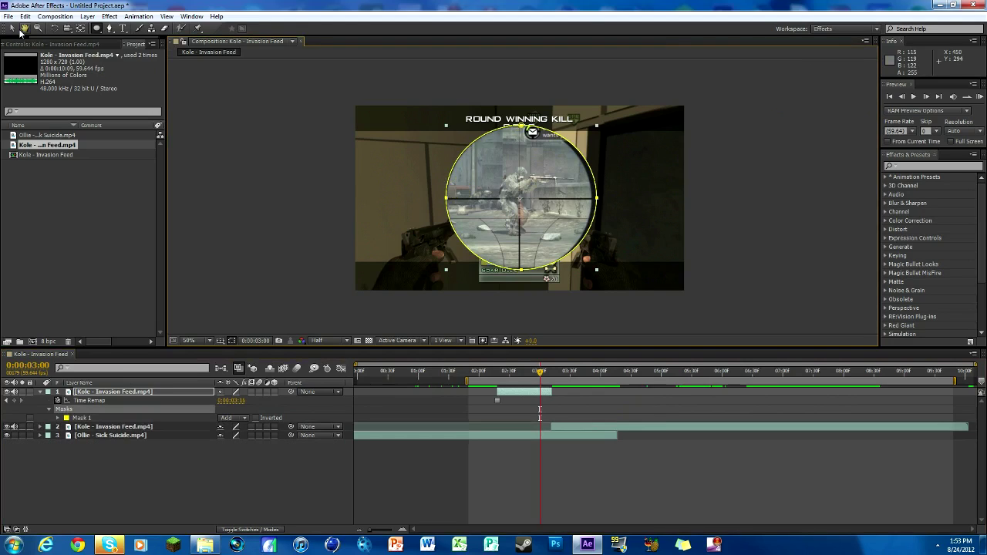
key(ctrl+z)
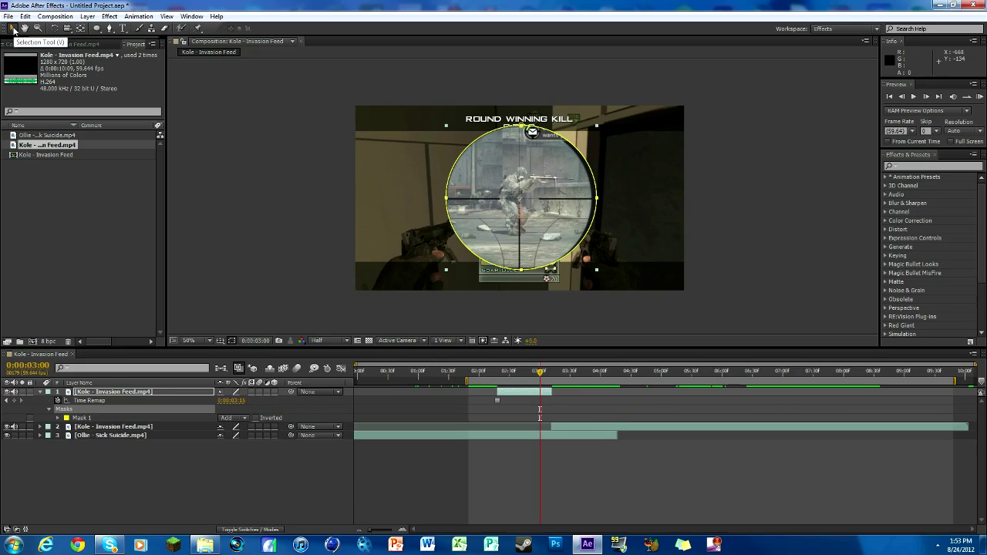
click(13, 29)
click(73, 420)
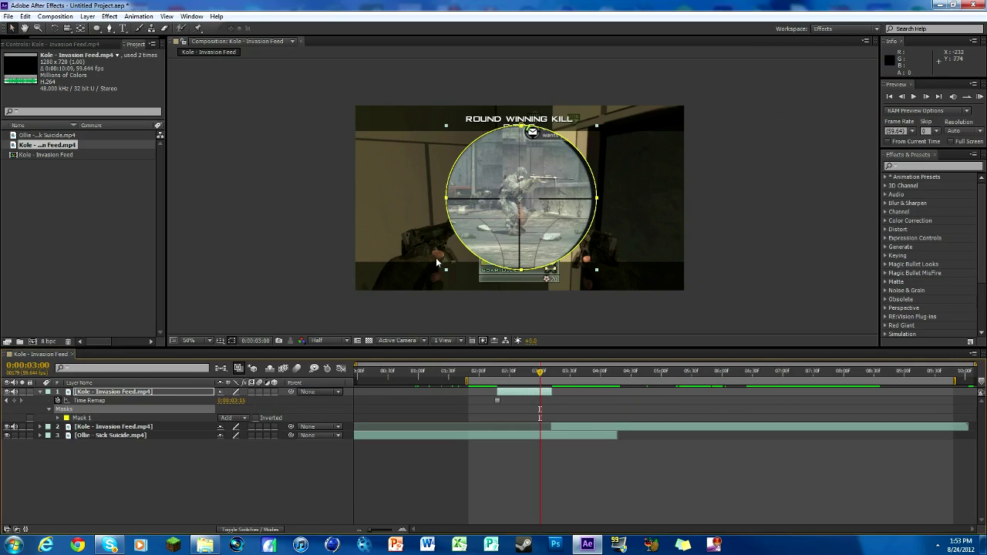
- Adjust Mask 1's right, left, bottom and top points to hug the scope edge, zooming to check
click(597, 199)
drag(598, 200, 594, 201)
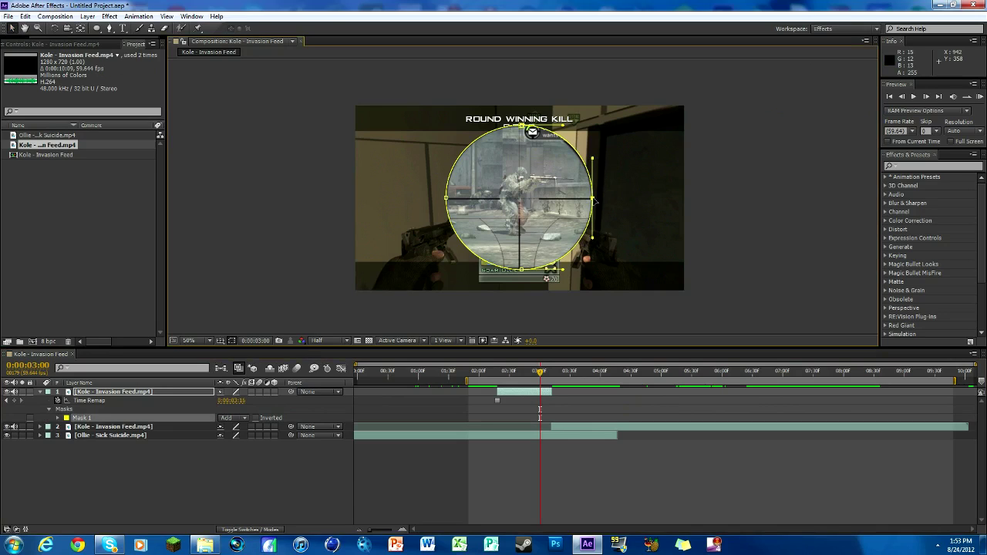
key(period)
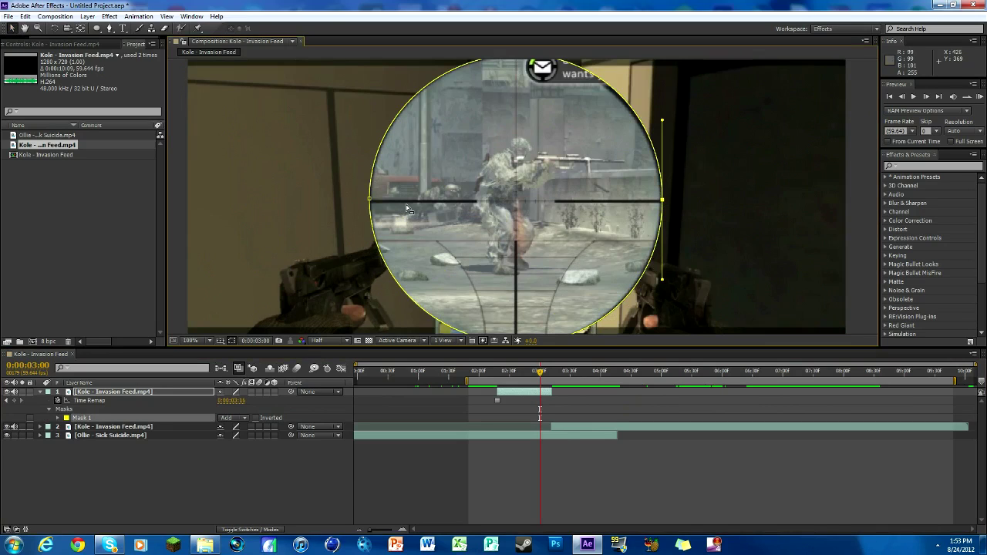
click(370, 200)
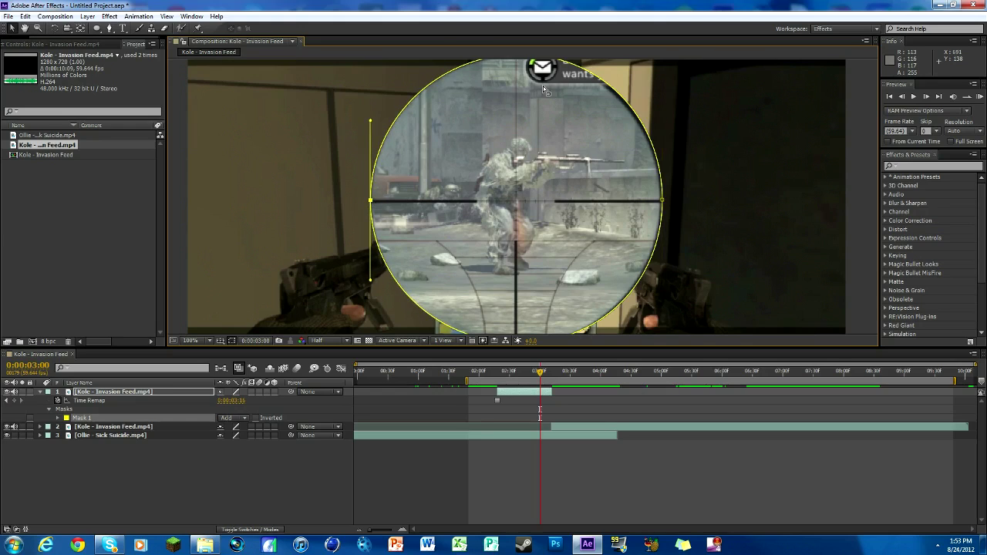
key(comma)
click(521, 270)
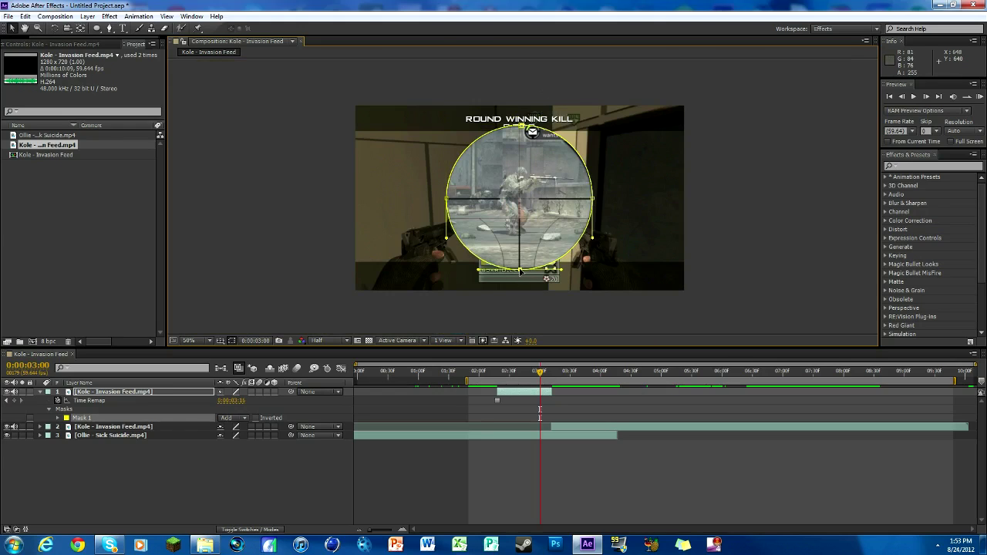
click(522, 125)
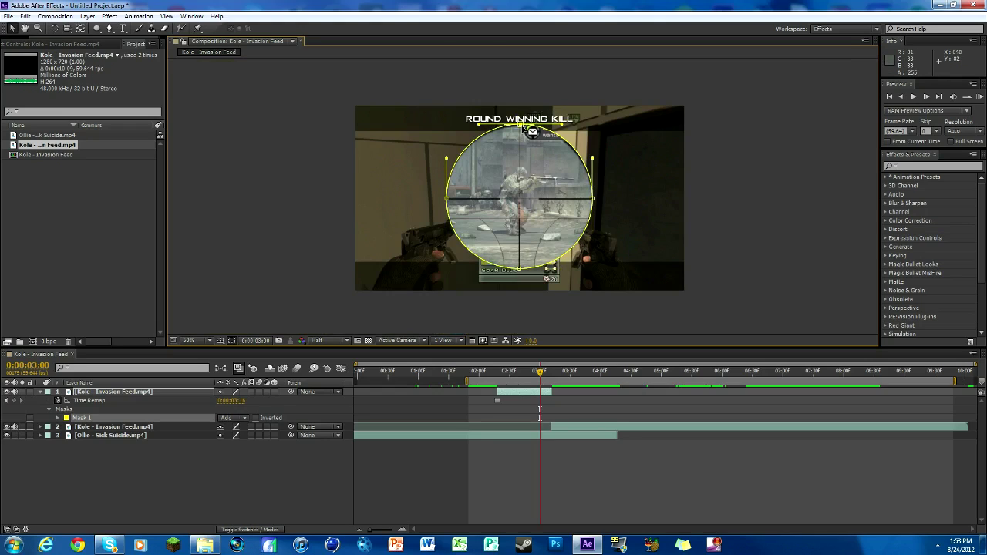
drag(522, 125, 523, 127)
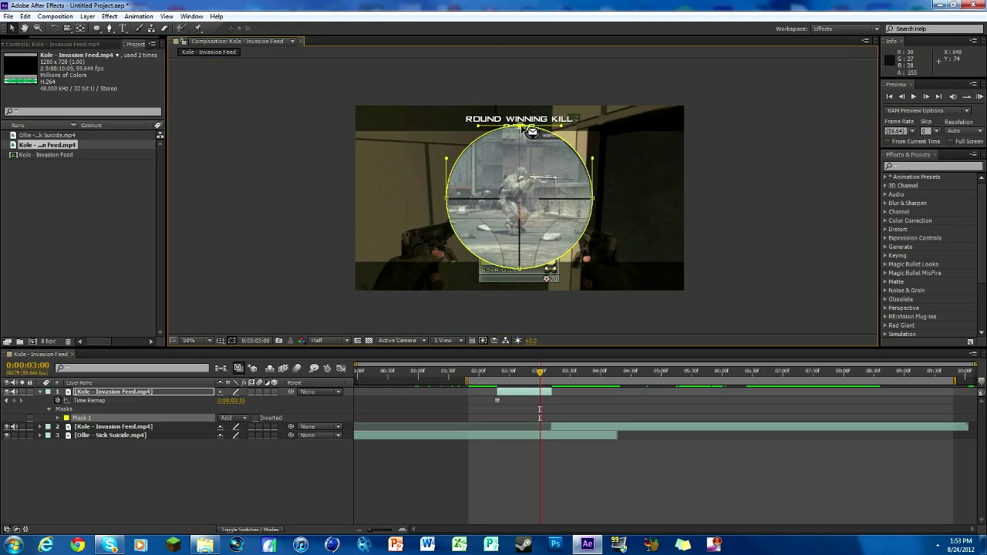
click(579, 157)
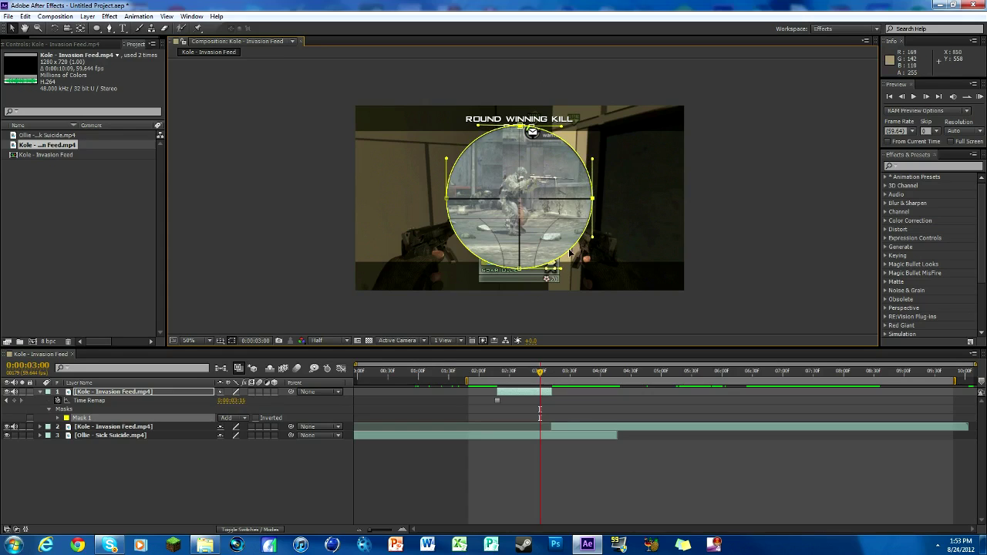
key(period)
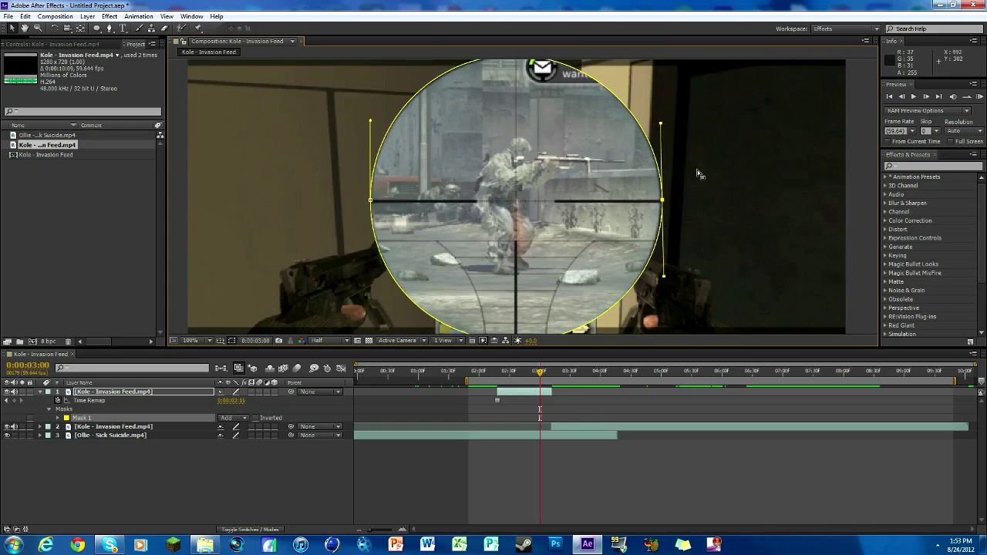
key(comma)
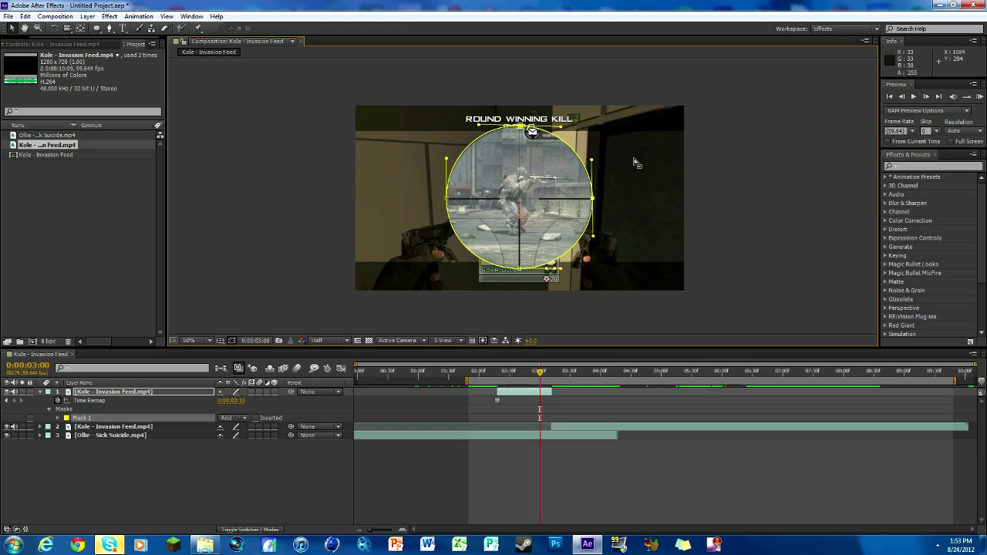
- Set Mask 1's feather to 5 pixels, then collapse and reselect the scope layer
click(58, 418)
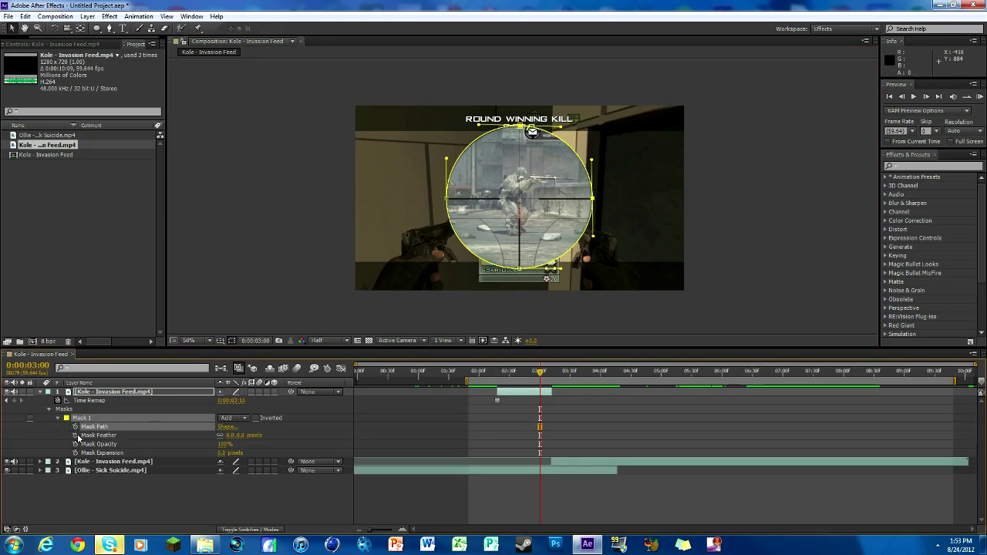
click(244, 436)
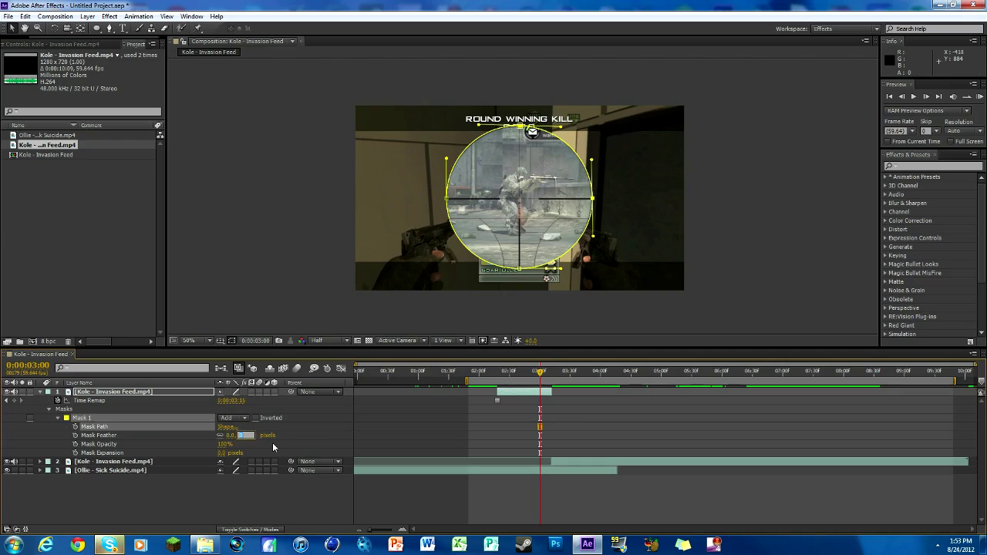
text(5)
key(Return)
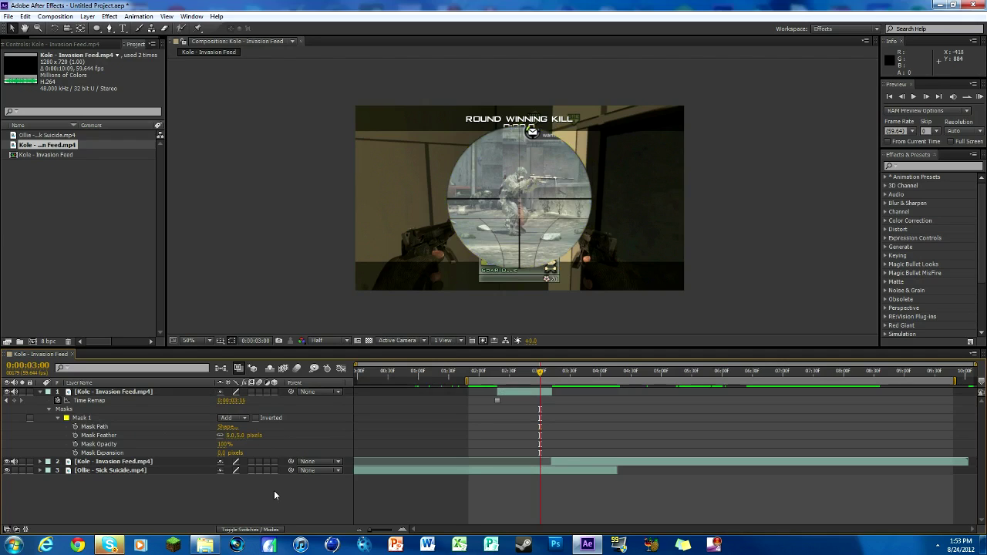
click(40, 393)
click(540, 392)
- Duplicate the masked scope layer and set the copy's Mask 1 to Inverted
mouse_move(541, 373)
mouse_down()
mouse_move(515, 374)
mouse_move(530, 373)
mouse_up()
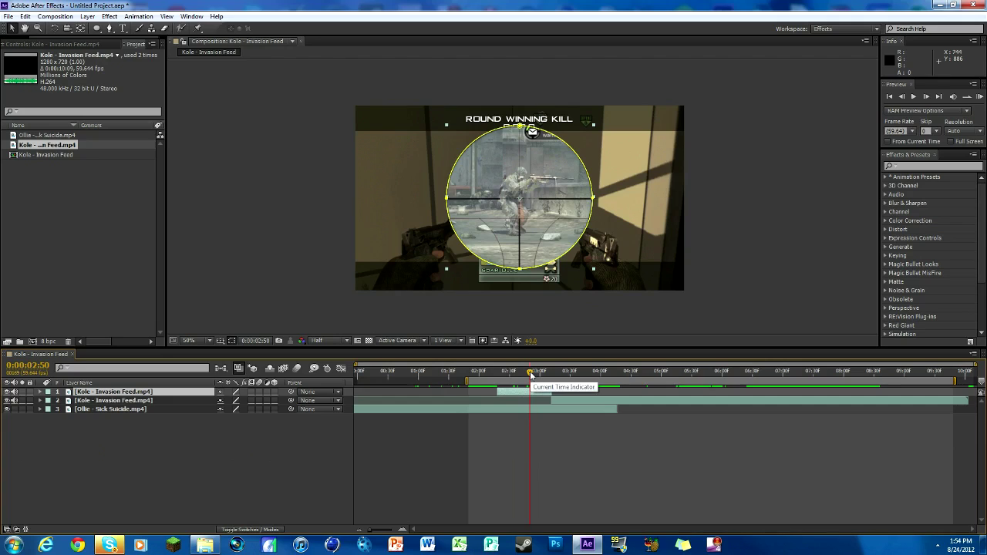
key(ctrl+d)
click(531, 374)
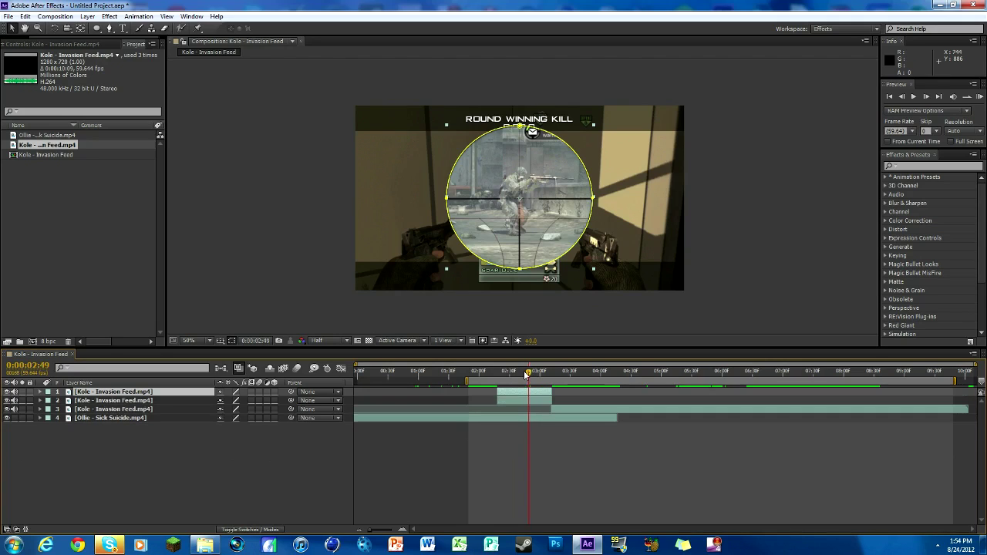
click(40, 392)
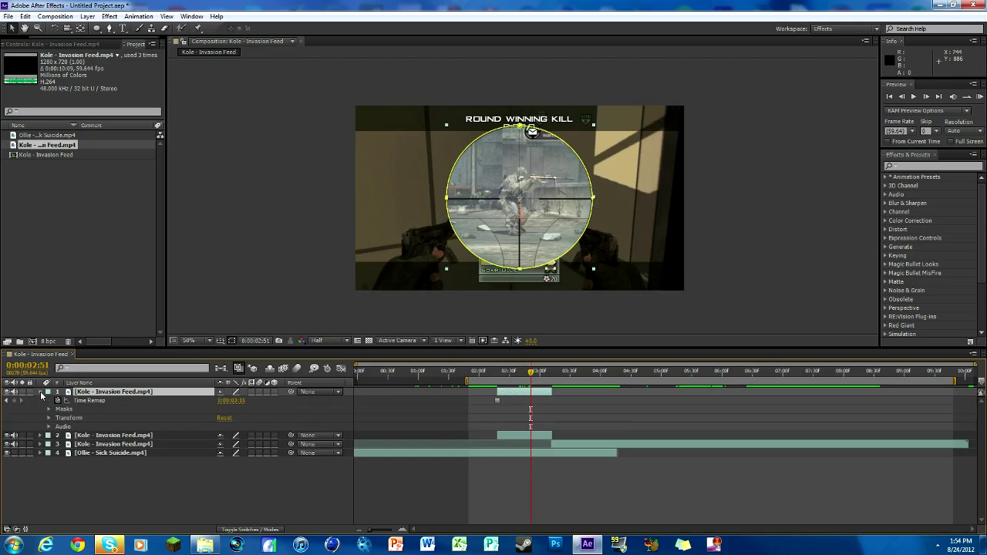
click(48, 409)
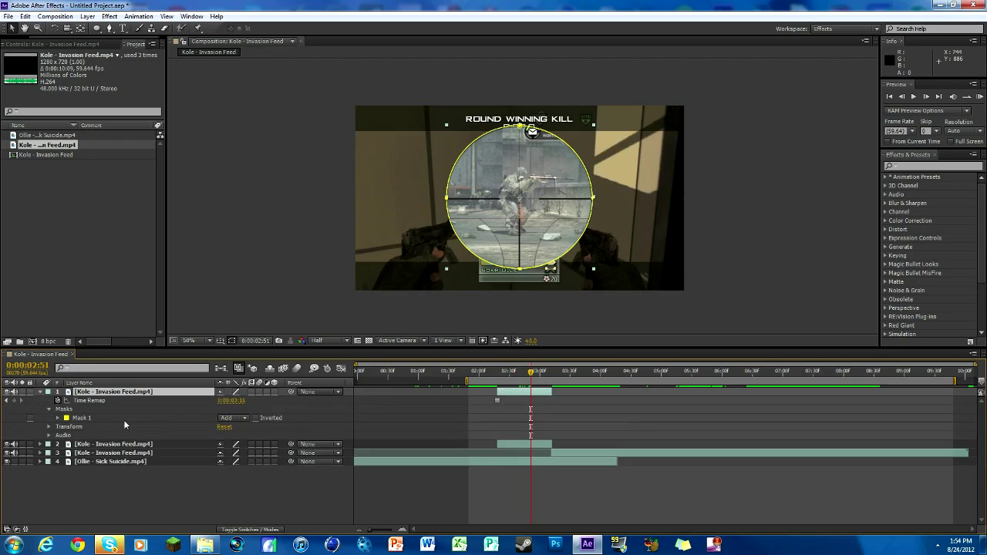
click(255, 418)
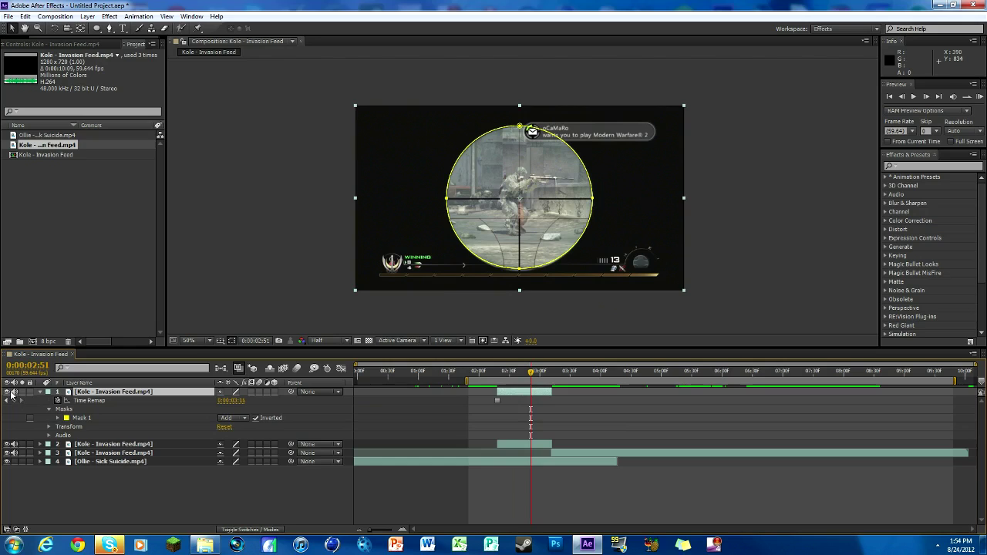
- Toggle the layers' visibility to compare the inverted surround against the scope circle
click(10, 392)
click(11, 391)
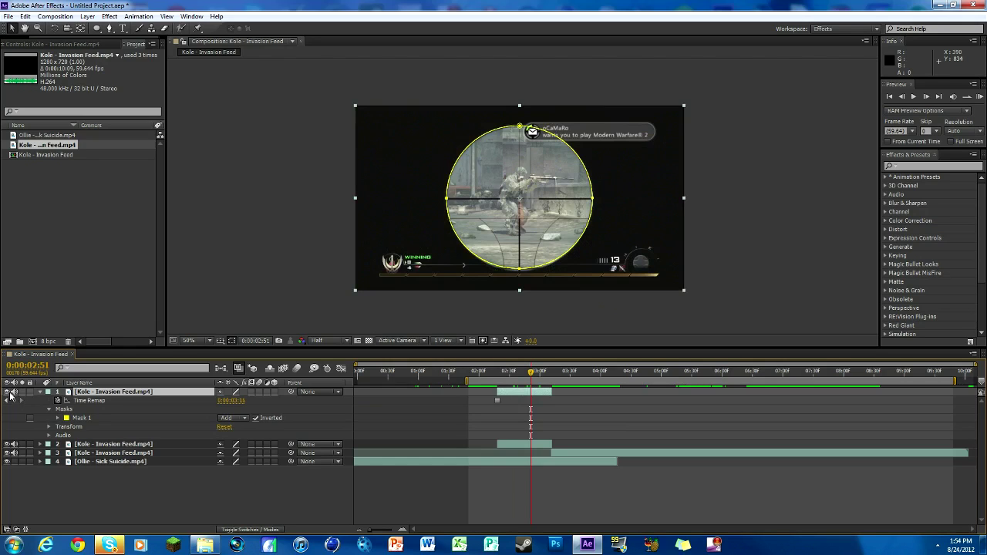
click(7, 445)
click(7, 445)
drag(537, 375, 542, 375)
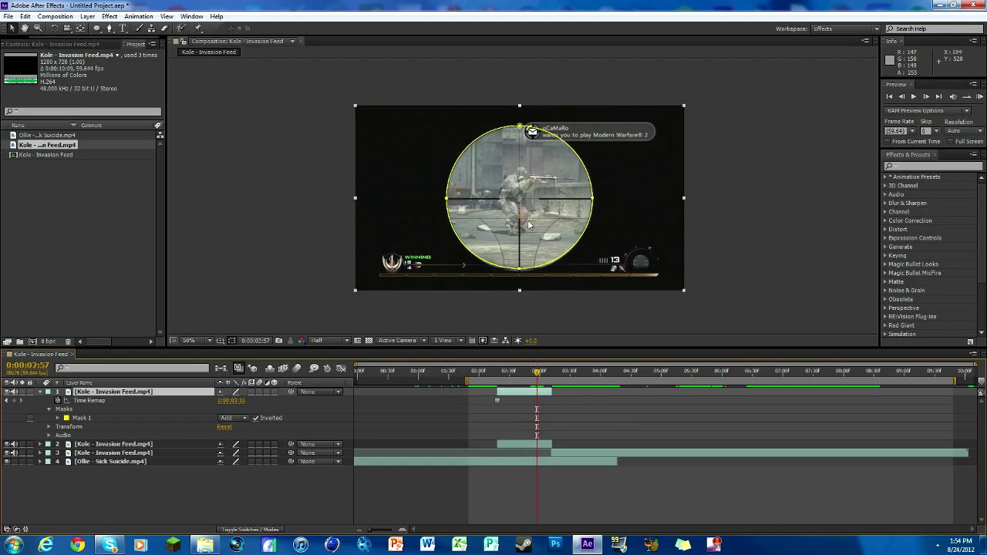
- Show the inverted surround layer again and step back to the cut at 0:00:03:11
click(7, 392)
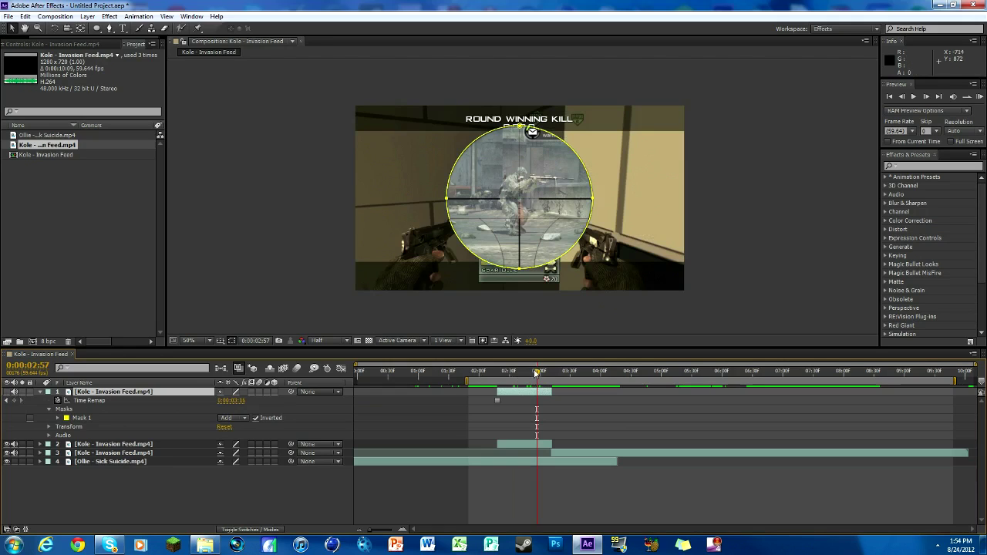
drag(537, 374, 552, 374)
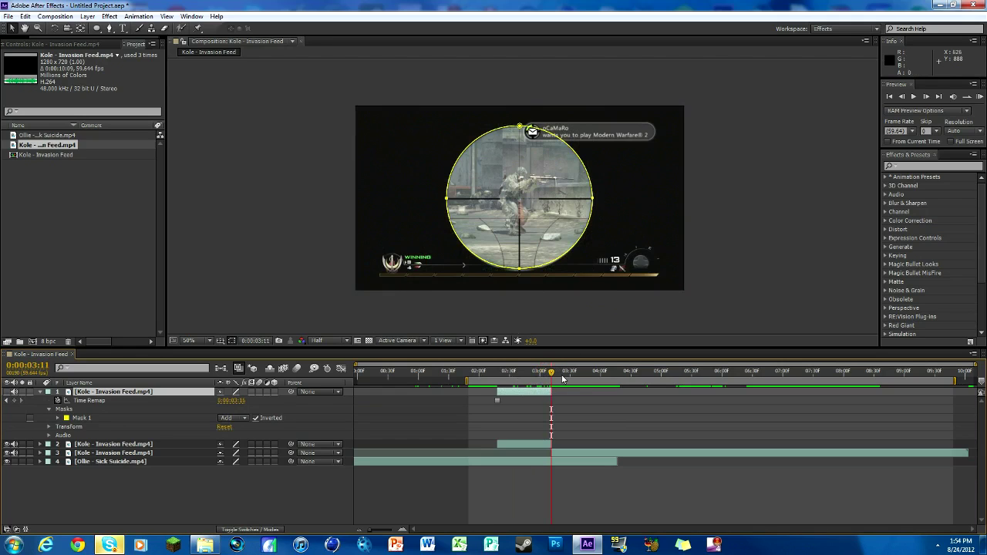
click(568, 455)
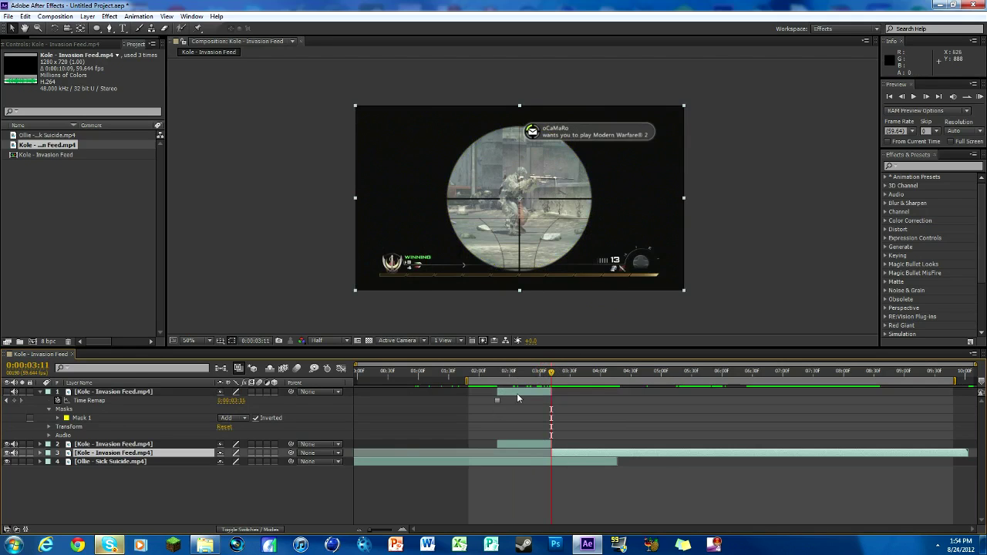
mouse_move(550, 374)
mouse_down()
mouse_move(579, 371)
mouse_move(552, 371)
mouse_up()
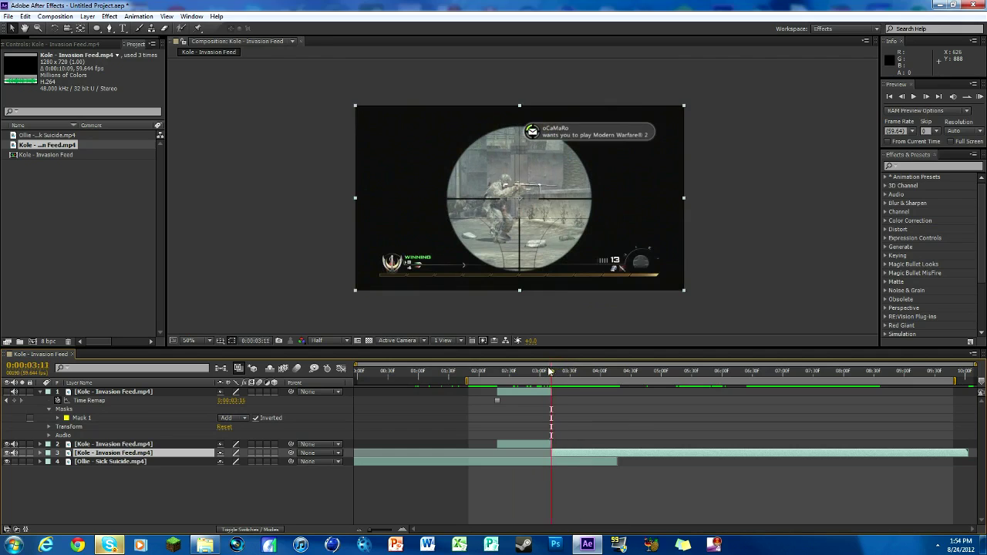
click(901, 97)
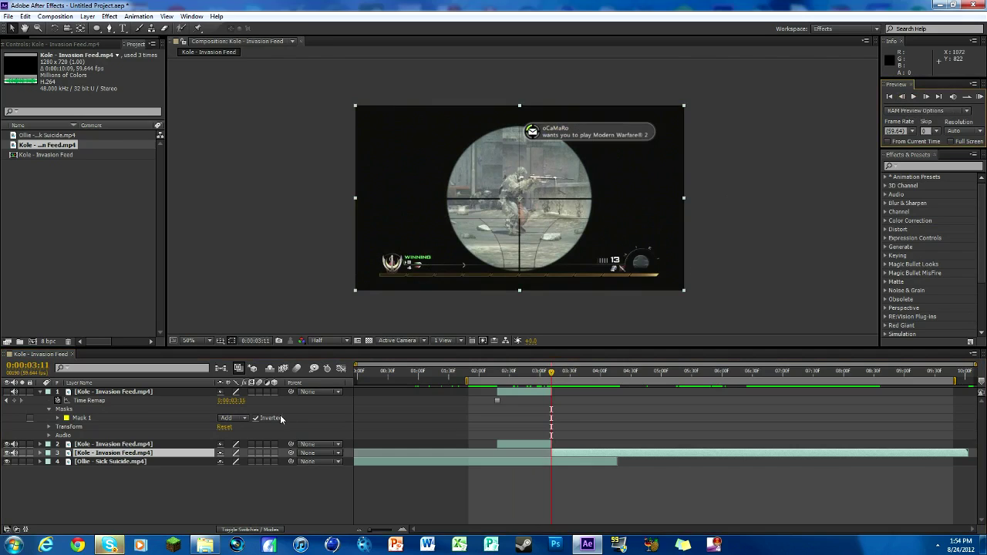
- Enable the 3D Layer switch on layer 2, the masked circular Kole copy
click(115, 446)
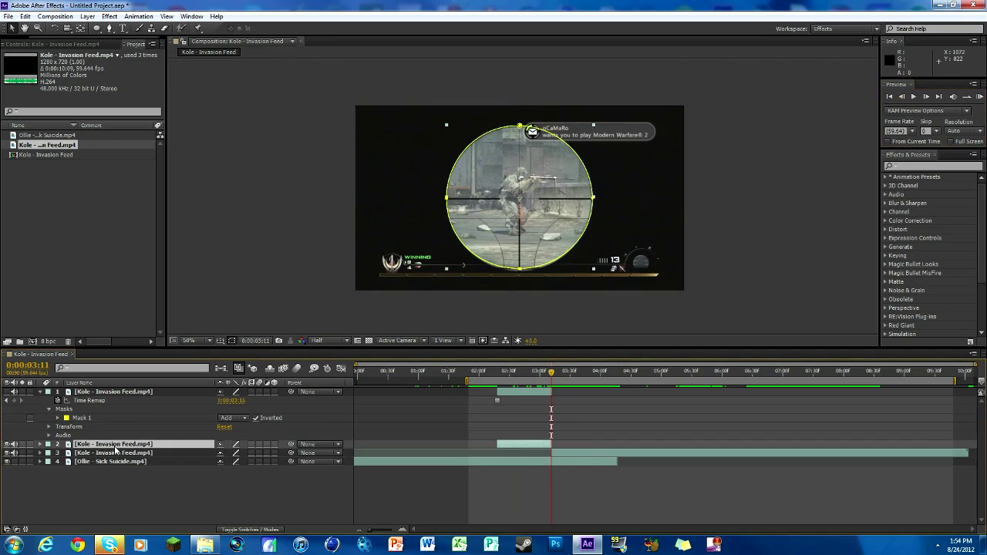
click(251, 530)
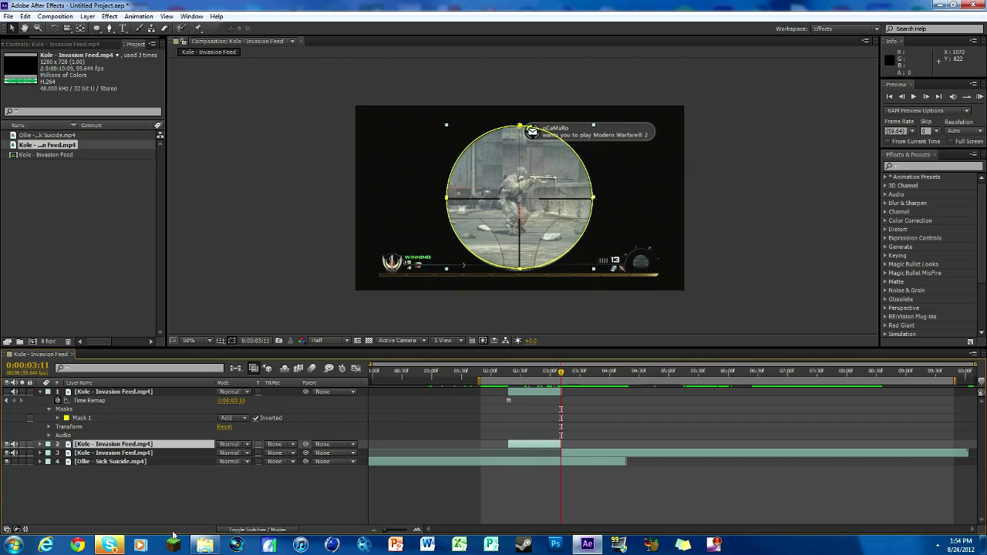
click(229, 530)
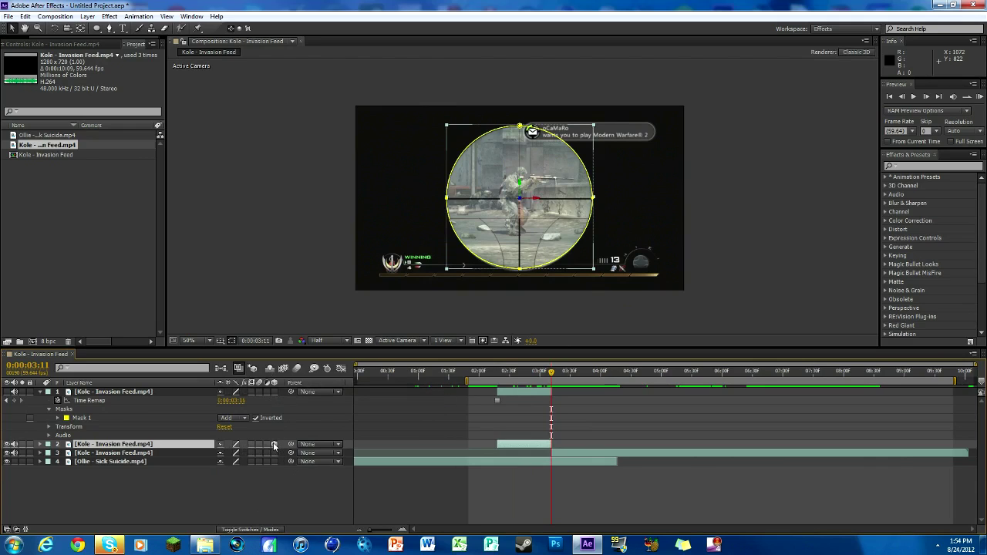
- Keyframe layer 2's Scale at 100% at 0:00:03:11 and 0% at 0:00:02:29, then preview it
key(s)
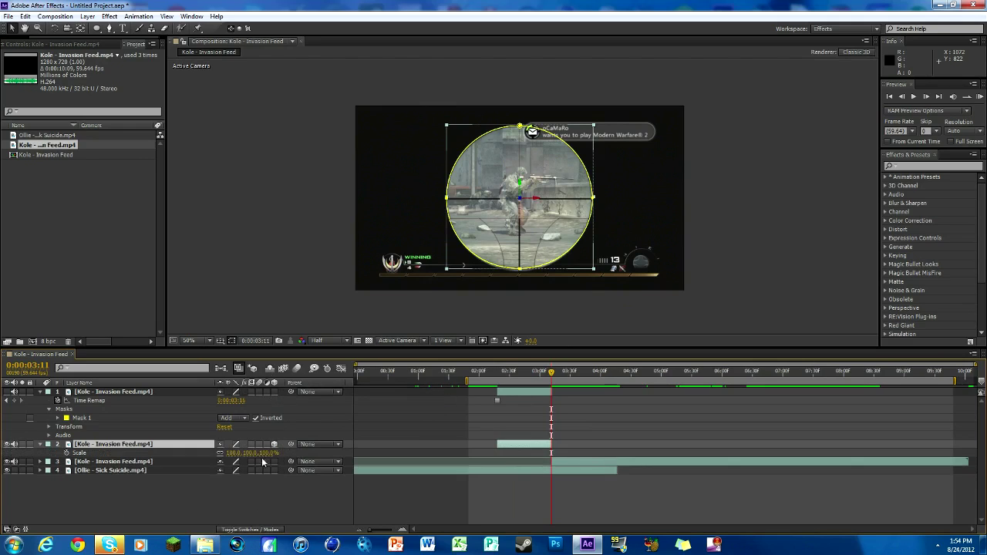
key(alt+shift+s)
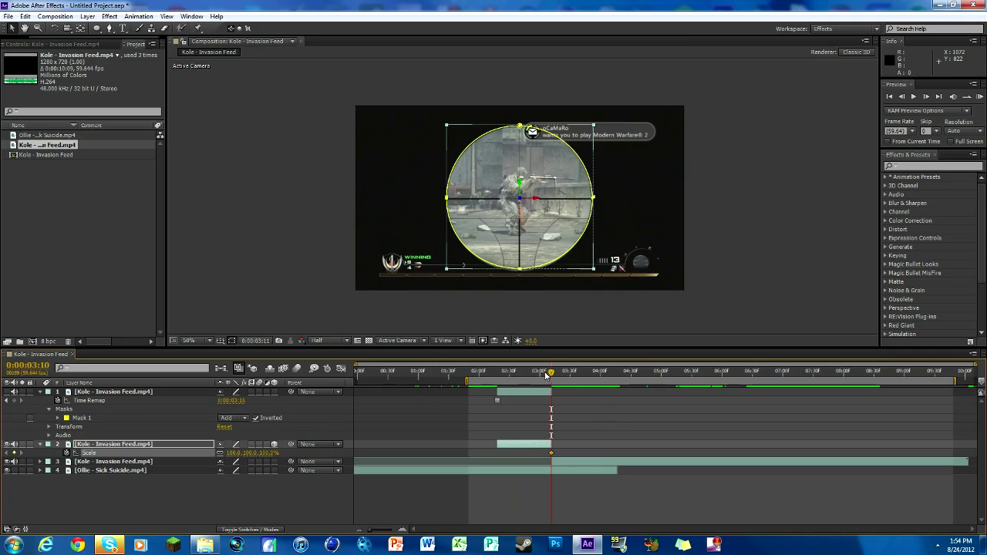
drag(546, 374, 505, 373)
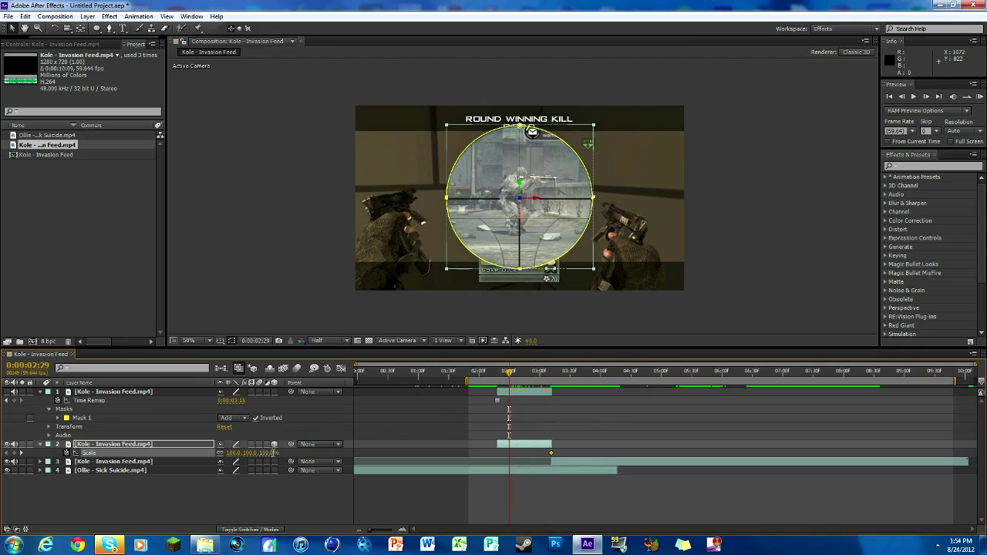
key(Return)
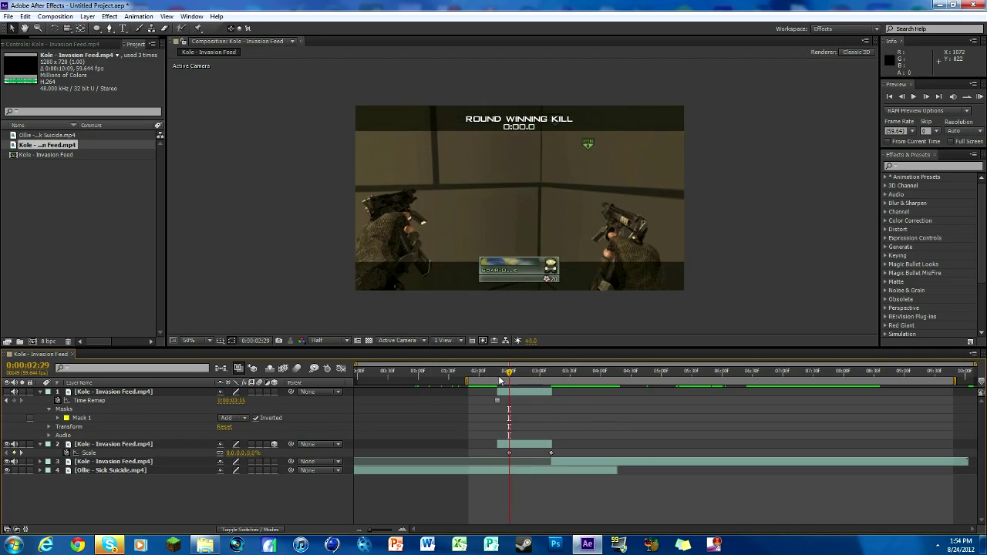
drag(508, 376, 551, 371)
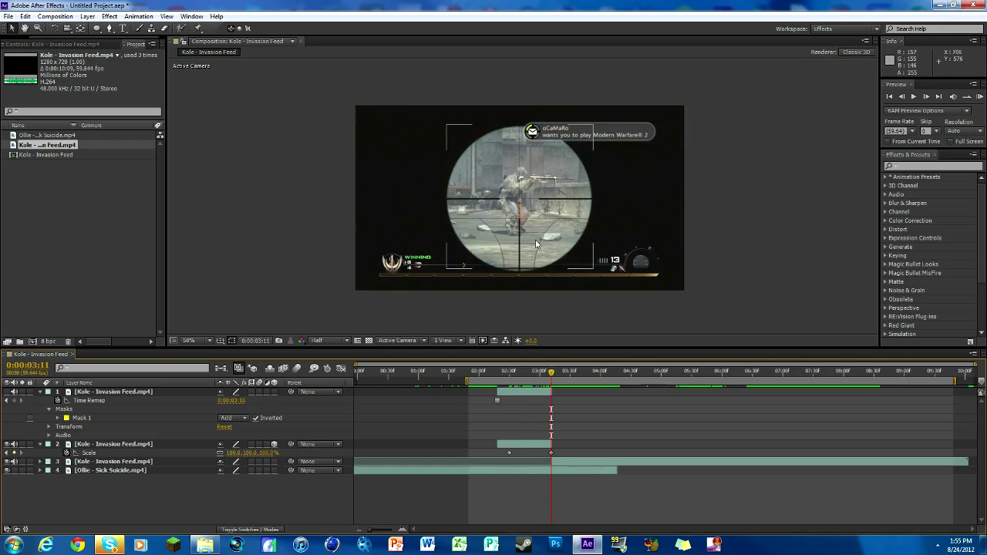
- Keyframe the scope layer's X, Y and Z Rotation at 0° at 3:11
click(128, 445)
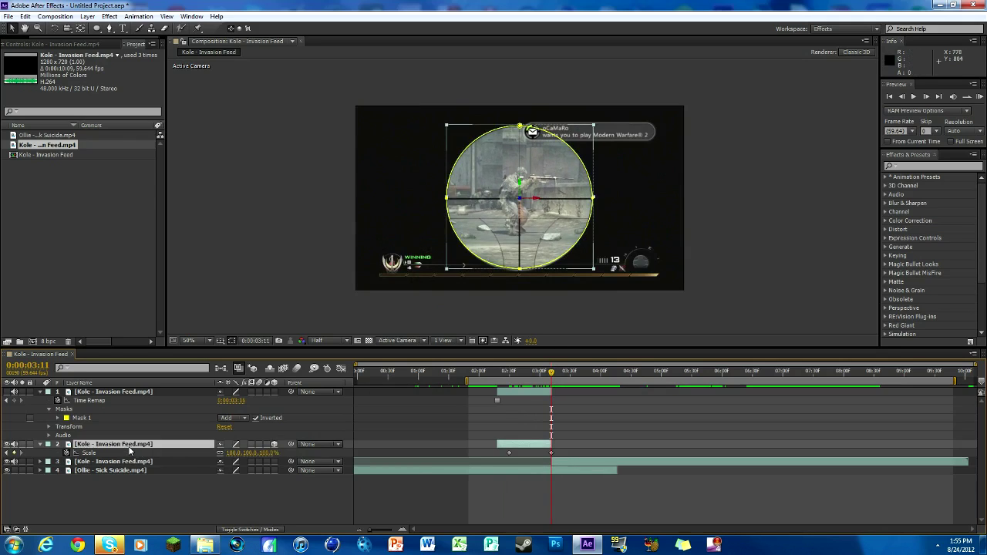
key(r)
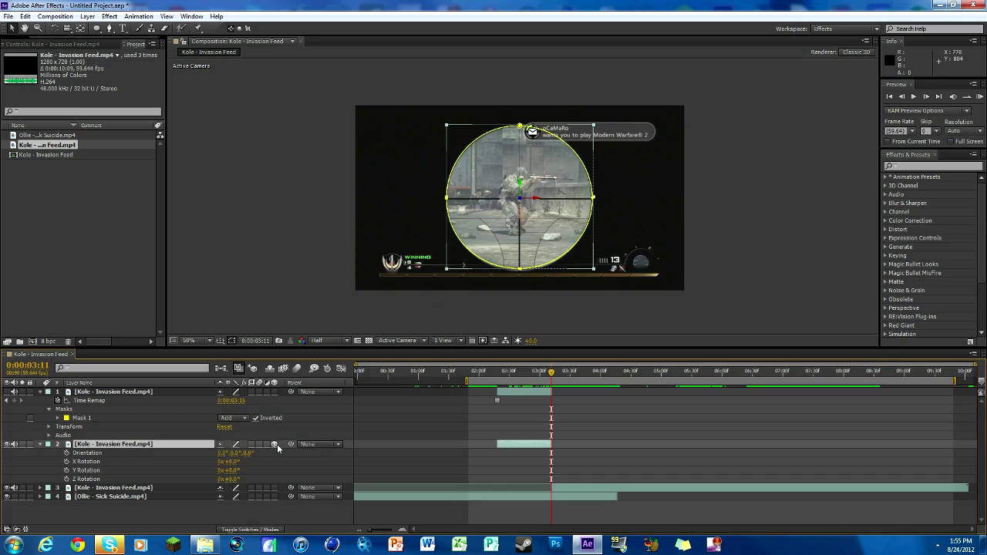
click(66, 461)
click(66, 470)
click(66, 479)
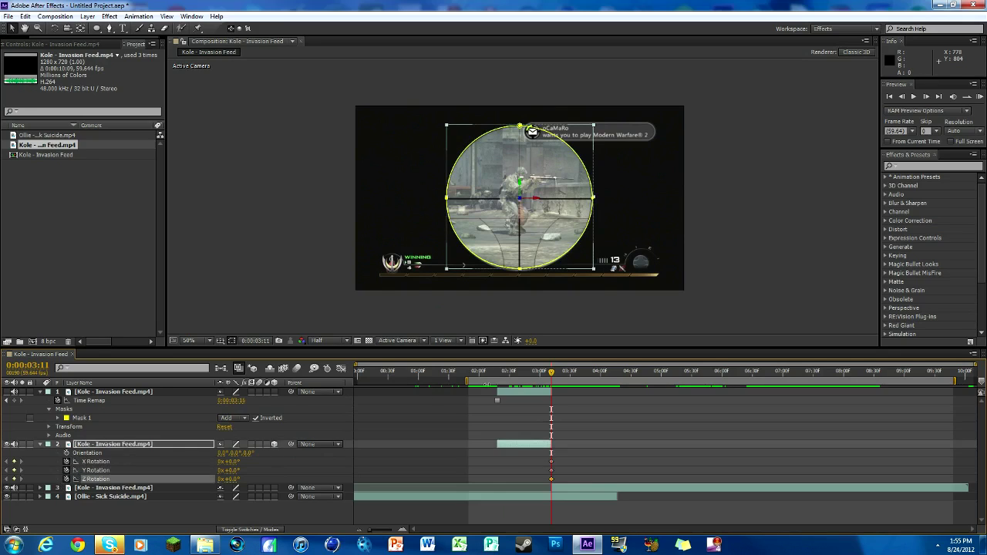
- At 2:29, tilt the scope's X Rotation to 114° to start the spin-in
drag(547, 372, 514, 373)
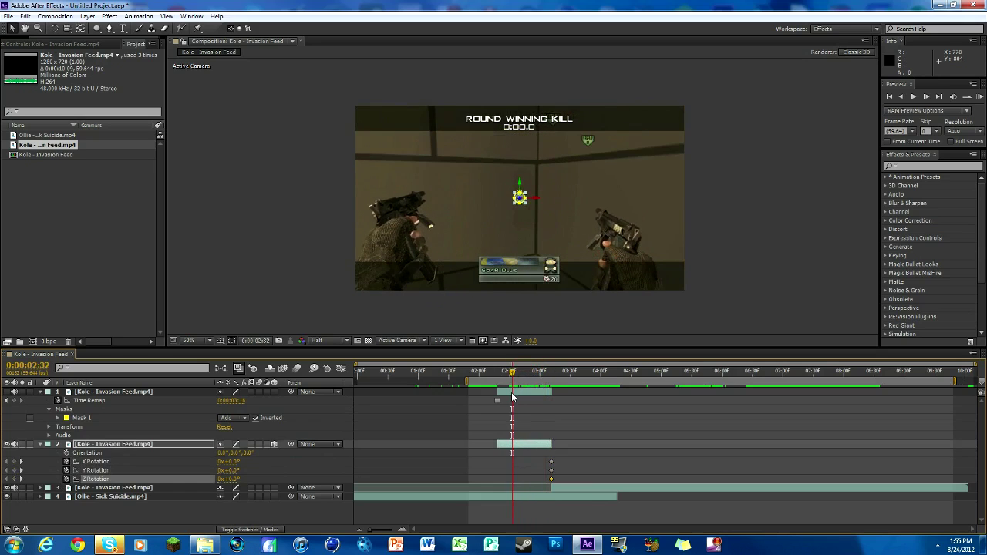
key(u)
click(509, 373)
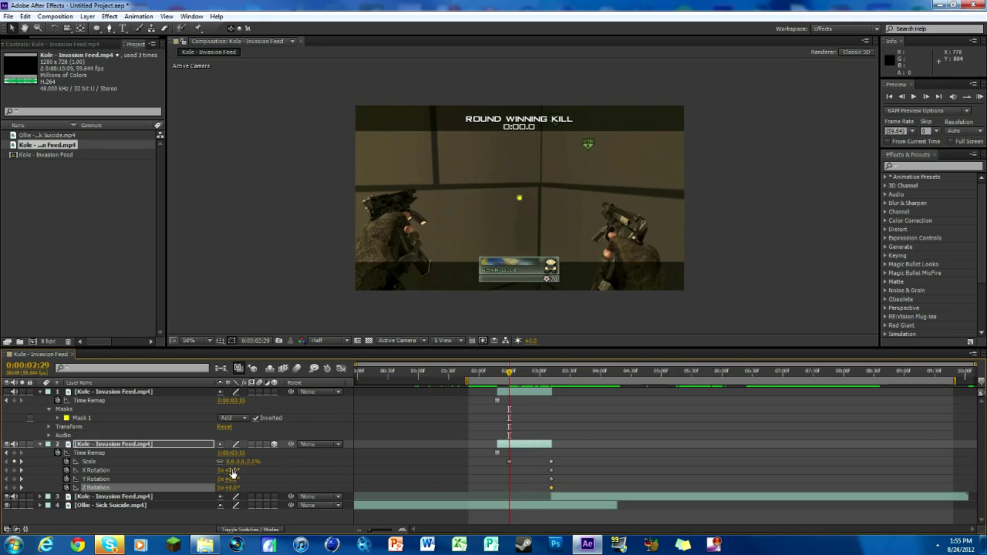
drag(231, 470, 257, 476)
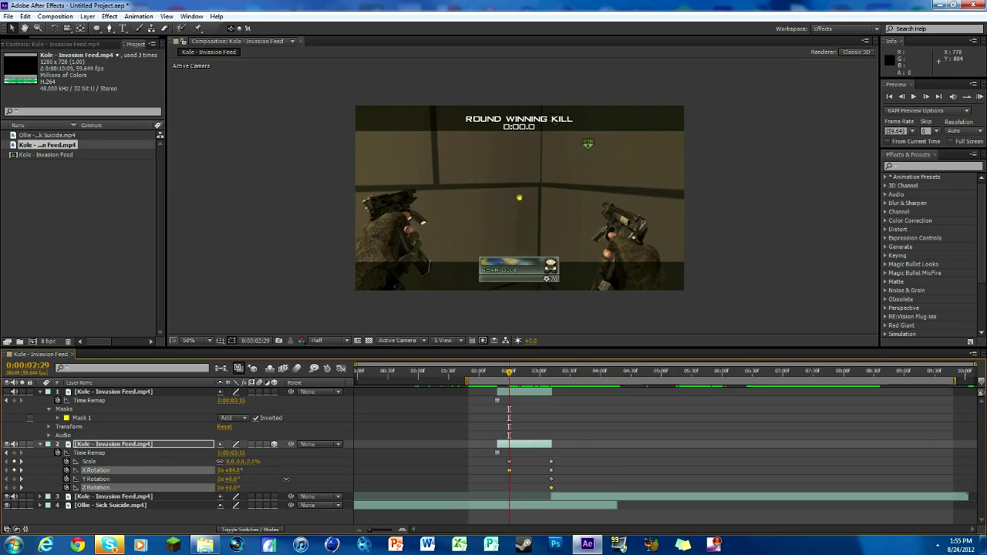
drag(295, 479, 199, 484)
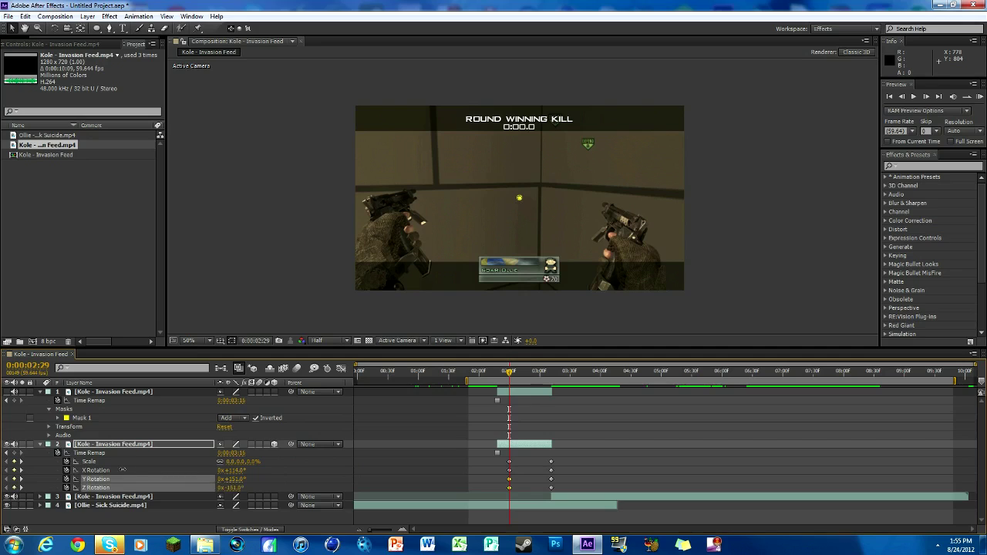
- Preview the spin from 2:29 to 3:00 and select all layer 2's scale and rotation keyframes
mouse_move(514, 376)
mouse_down()
mouse_move(537, 376)
mouse_move(512, 380)
mouse_up()
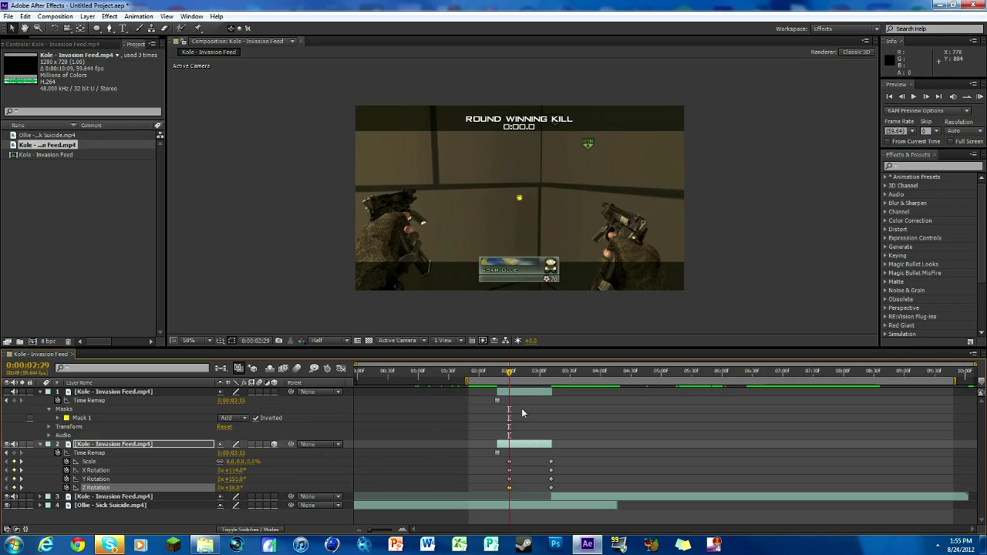
drag(510, 376, 551, 373)
drag(566, 450, 496, 493)
- Apply Easy Ease In to the scope's scale and rotation keyframes, then hide the inverted surround
right_click(509, 488)
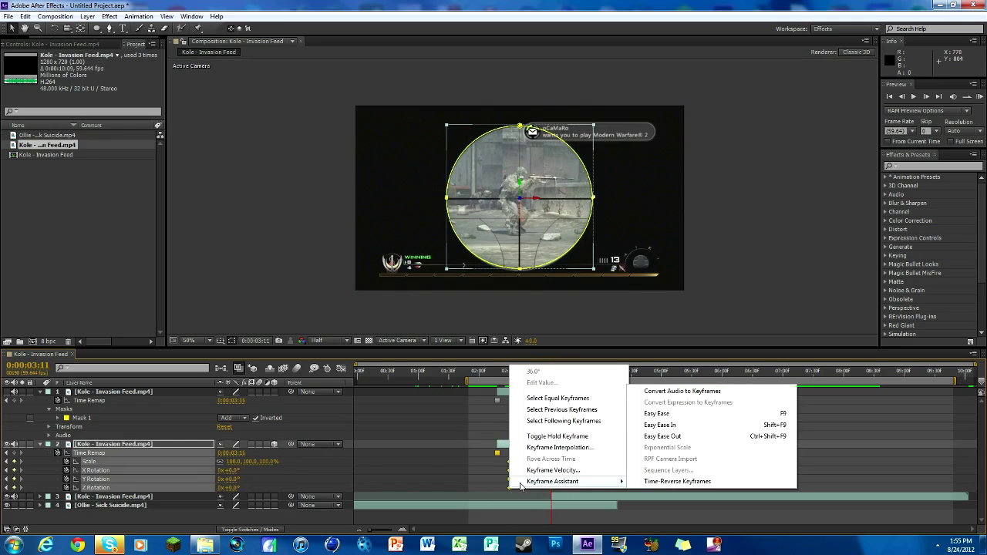
mouse_move(523, 481)
click(661, 425)
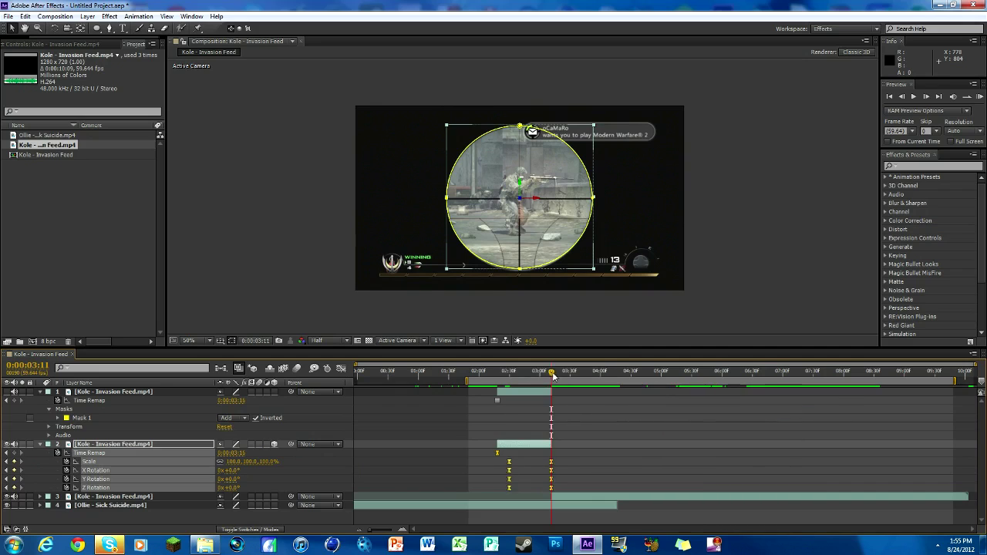
drag(472, 375, 527, 374)
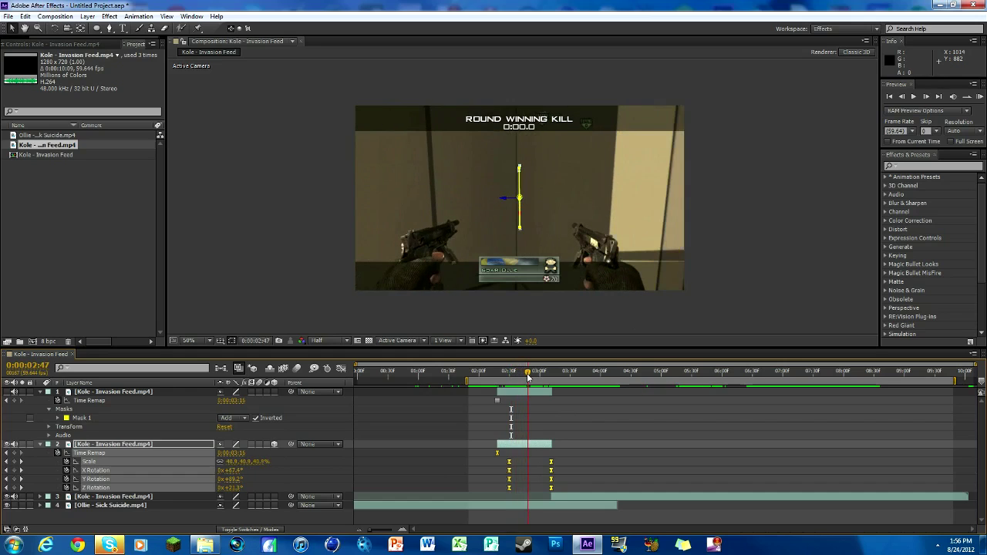
click(6, 392)
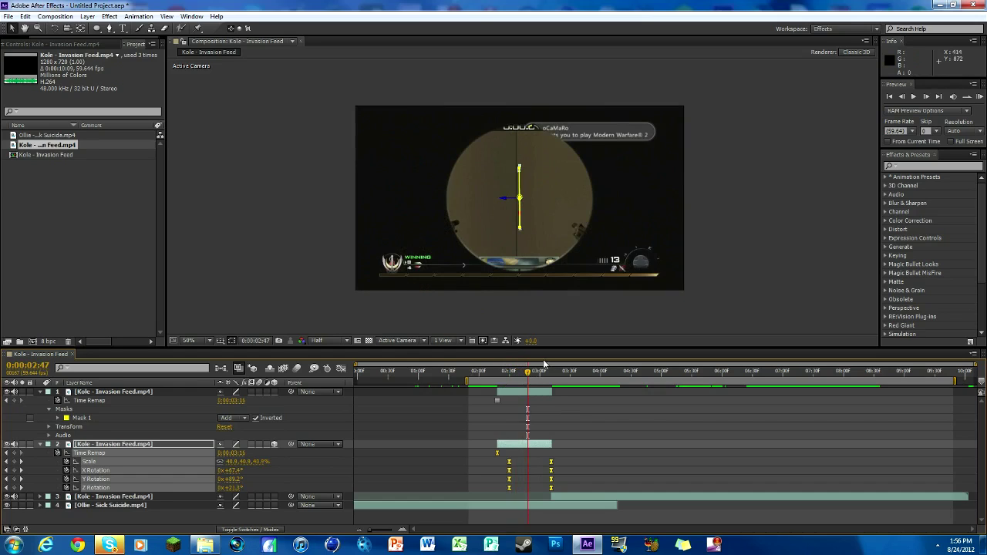
- Show the inverted surround again and keyframe its Scale at 100% at 3:11
click(6, 392)
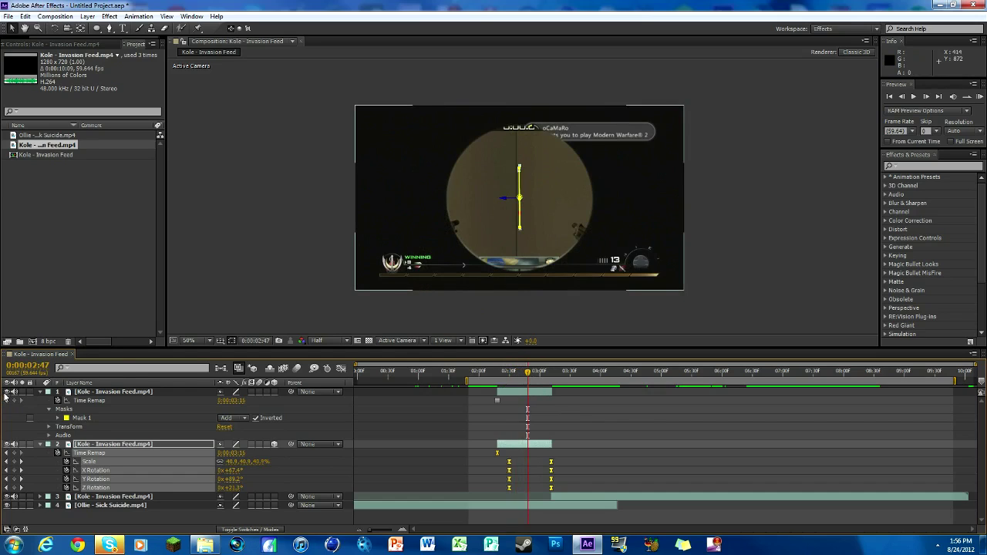
click(6, 392)
drag(527, 376, 550, 374)
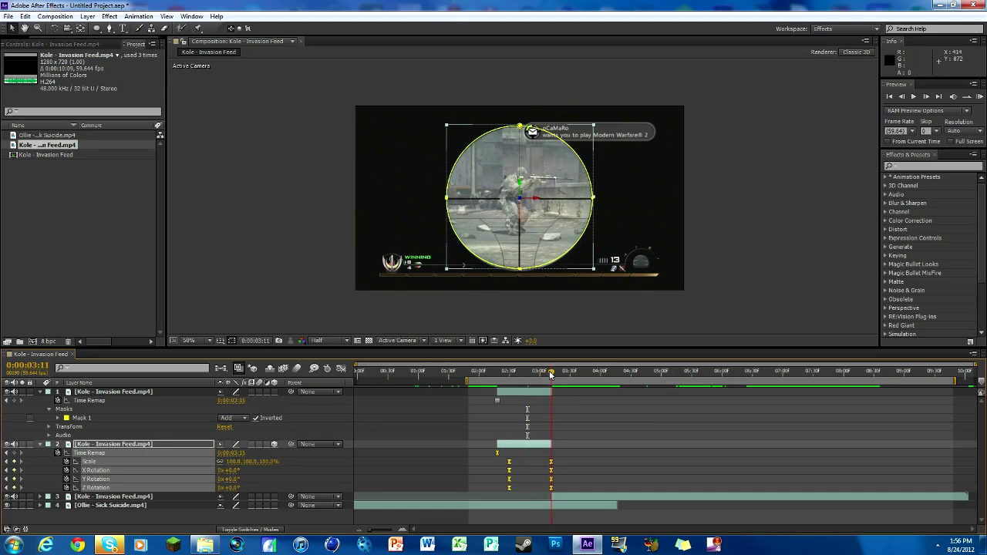
click(109, 391)
key(s)
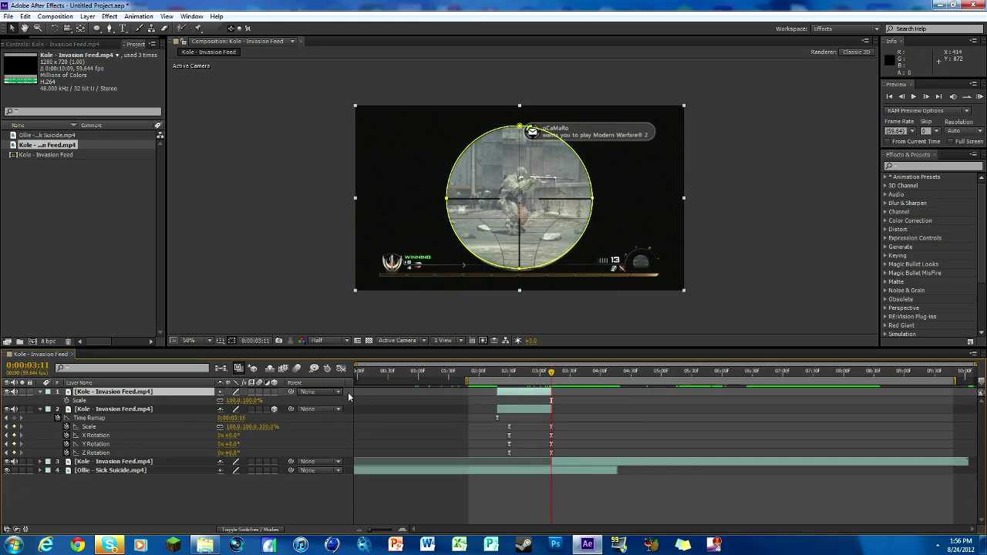
click(81, 400)
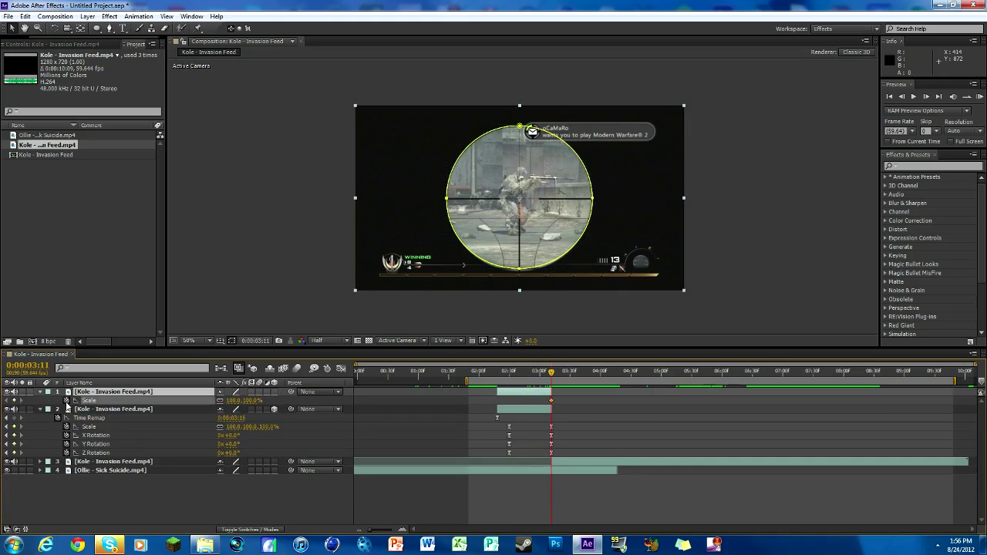
- At 2:49, set the surround's starting Scale to 278%
drag(553, 375, 528, 376)
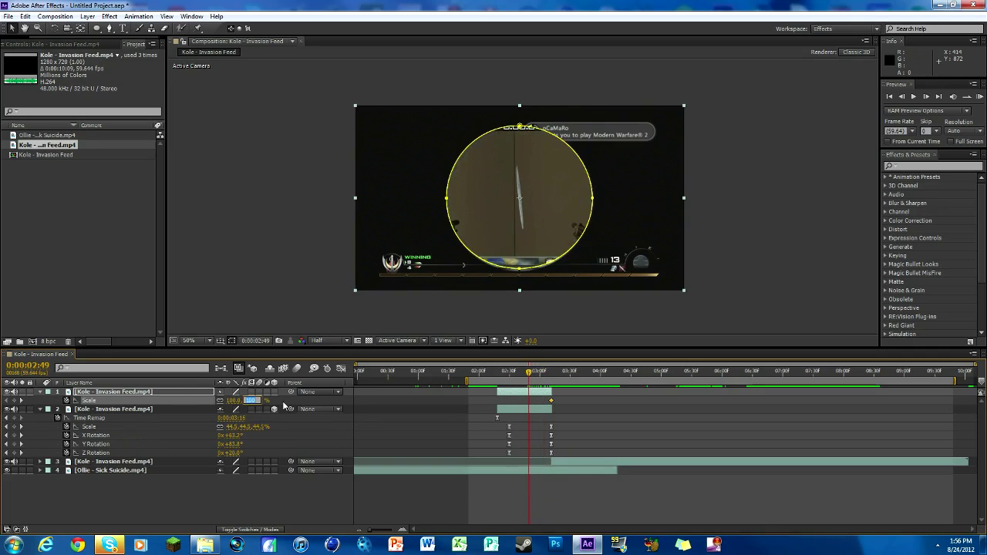
text(0)
key(Return)
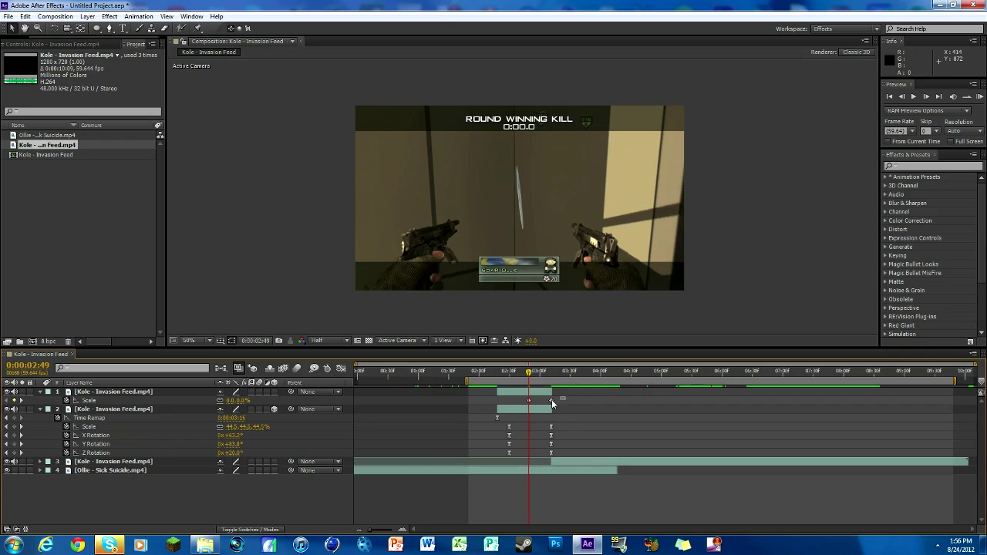
click(562, 401)
drag(241, 401, 370, 395)
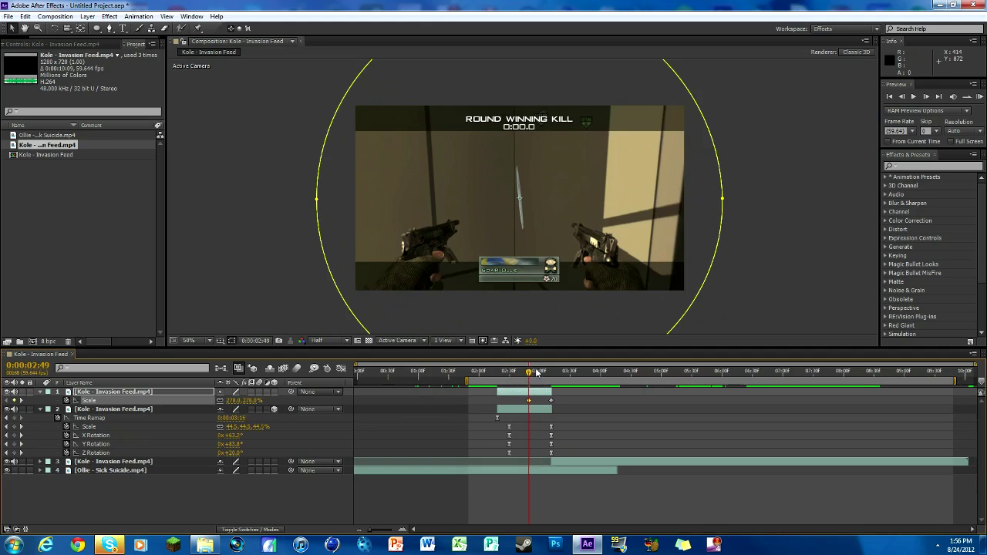
- Play back a preview of the surround scaling in and bring up its Scale keyframe options
drag(529, 373, 540, 374)
key(KP_0)
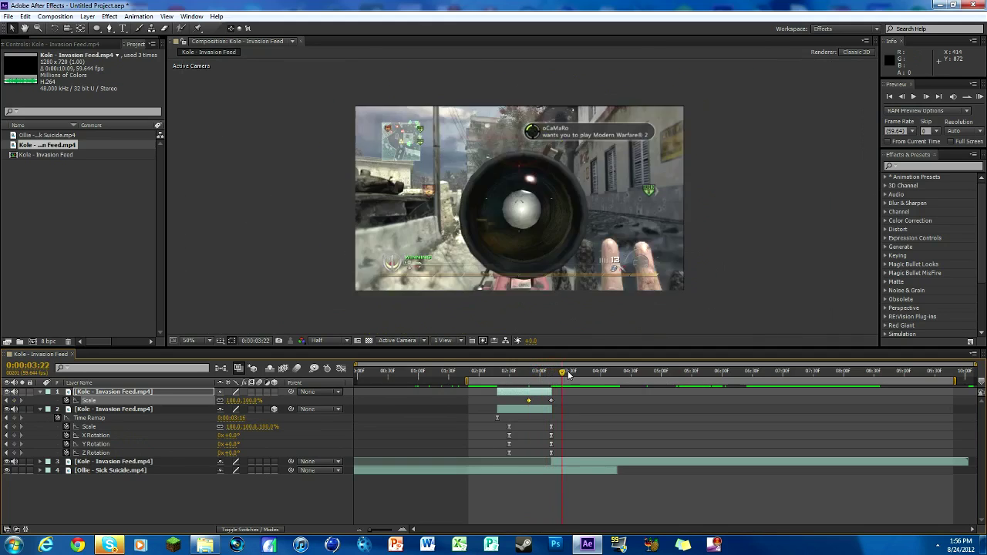
click(549, 393)
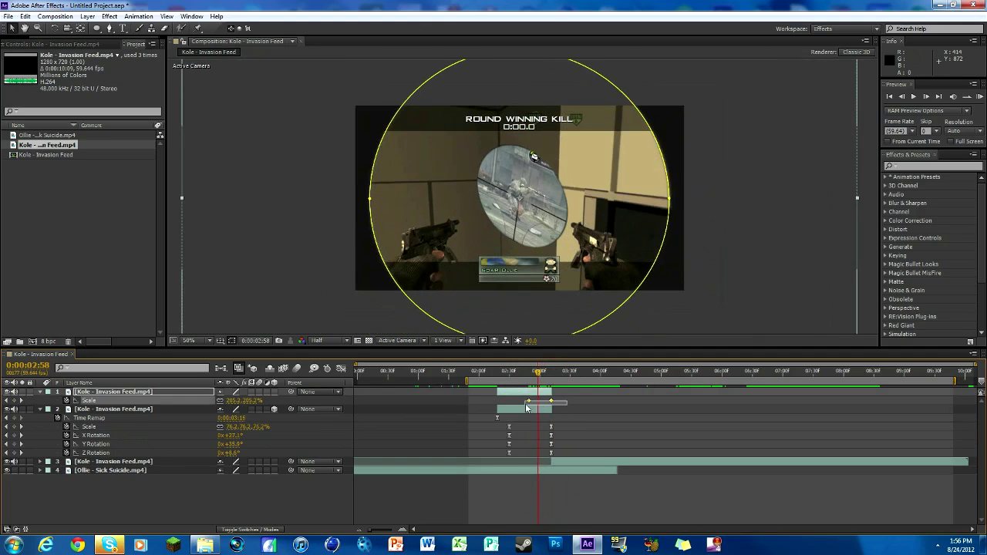
right_click(529, 399)
- Apply Easy Ease to both surround Scale keyframes, review the scale-in, then deselect the layer
mouse_move(569, 515)
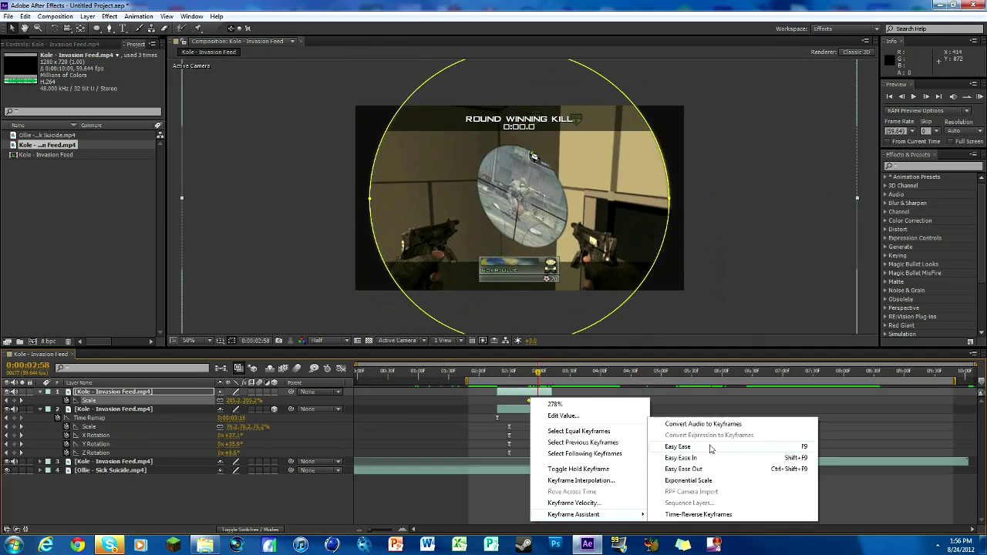
click(694, 449)
drag(540, 376, 548, 403)
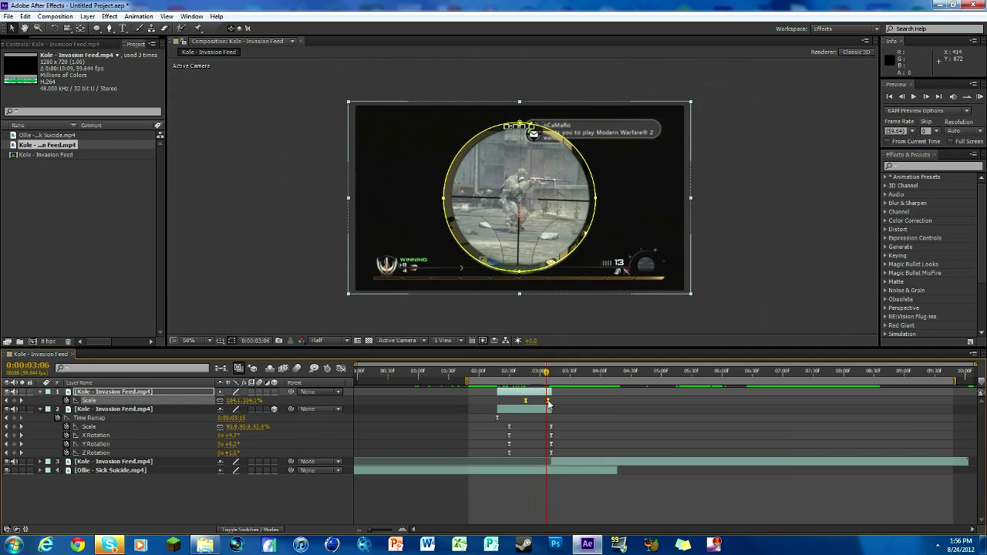
mouse_move(552, 376)
mouse_down()
mouse_move(529, 374)
mouse_move(556, 373)
mouse_up()
click(117, 511)
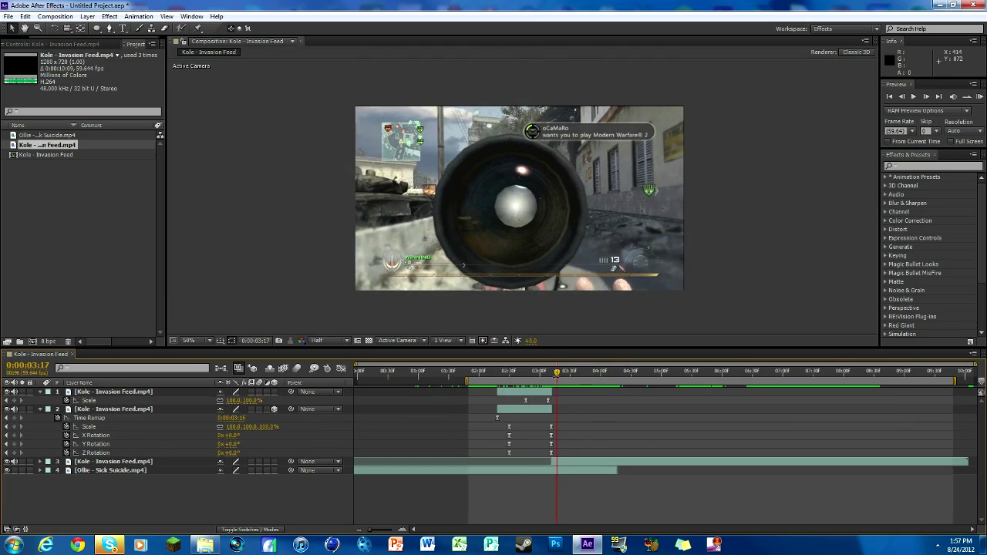
- Scrub the finished scope animation between 2:47 and 3:08, then launch Internet Explorer
drag(557, 373, 515, 383)
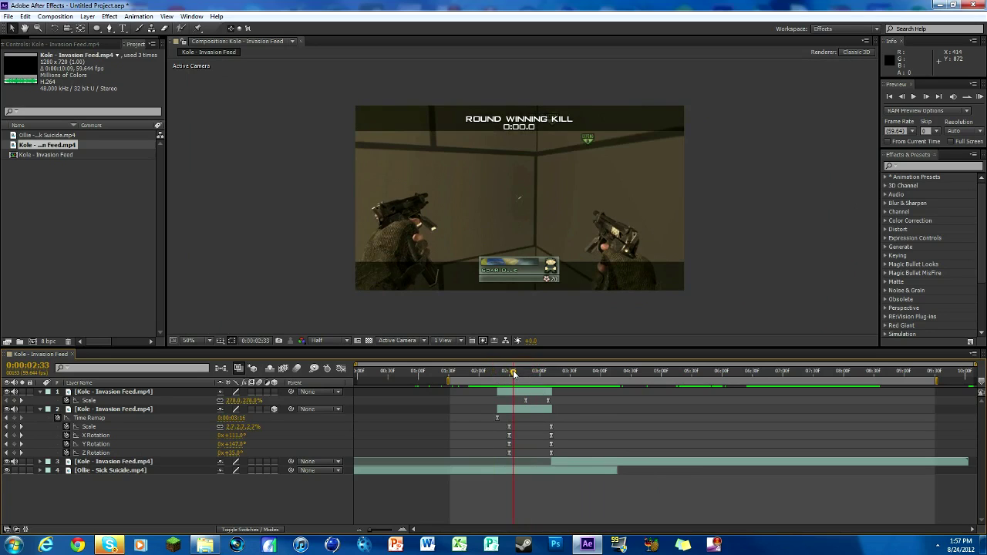
drag(514, 374, 548, 377)
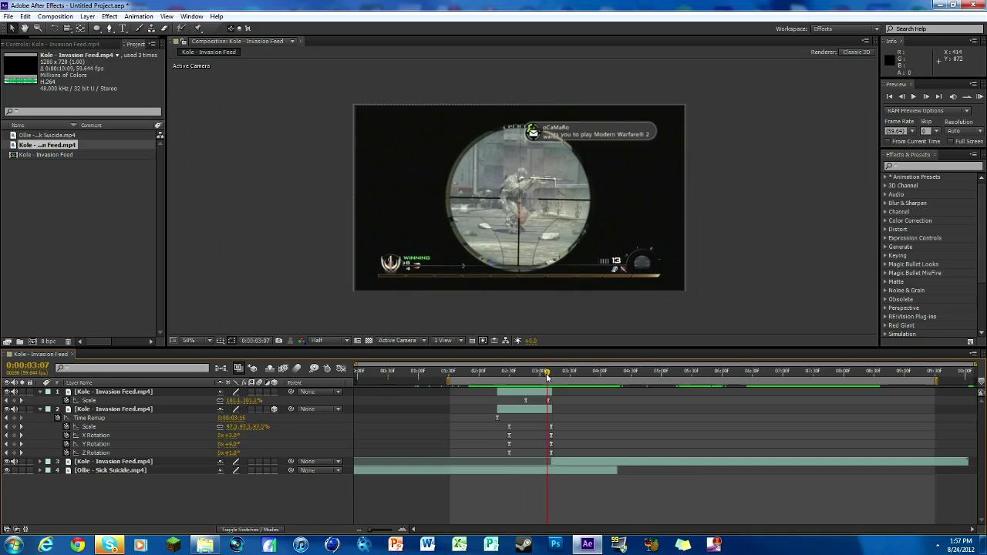
click(46, 546)
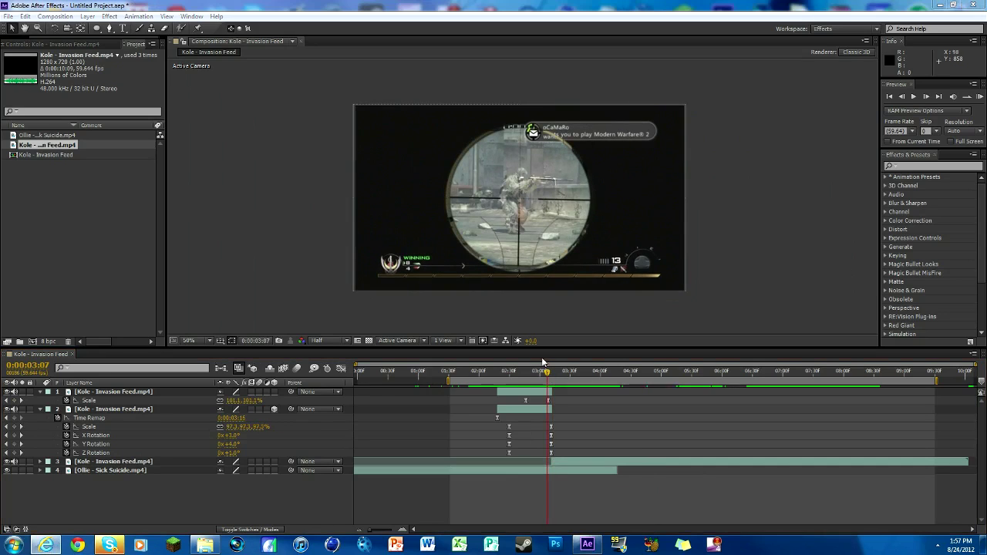
drag(548, 376, 530, 373)
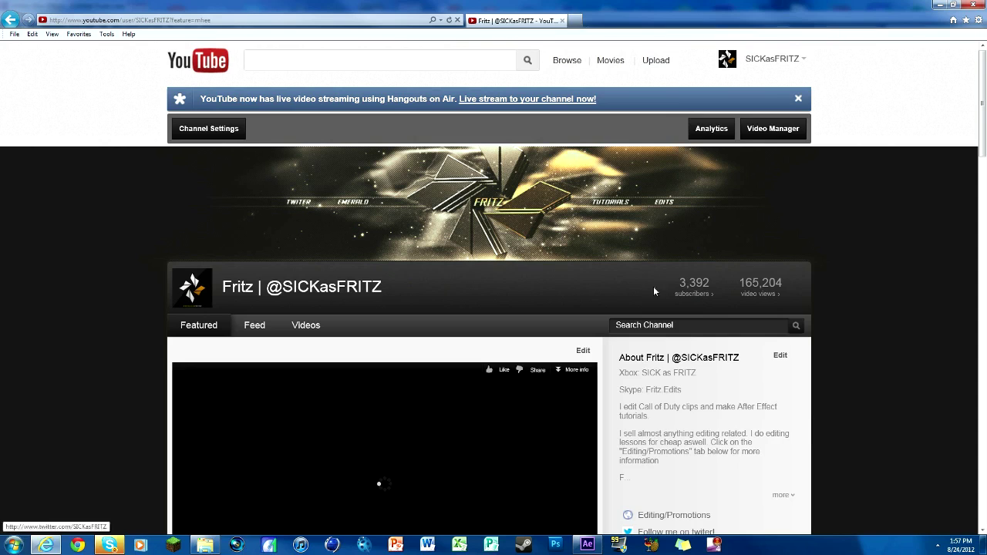
- Search the channel's videos for 'wiggle', pausing the autoplaying featured video
click(701, 327)
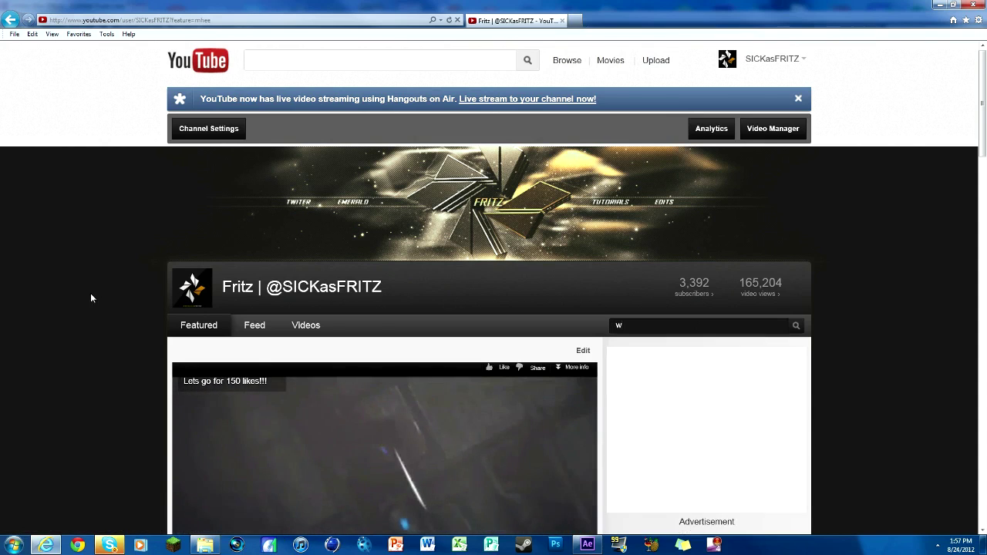
text(w)
scroll(187, 438, down, 2)
click(219, 445)
click(648, 178)
text(iggle)
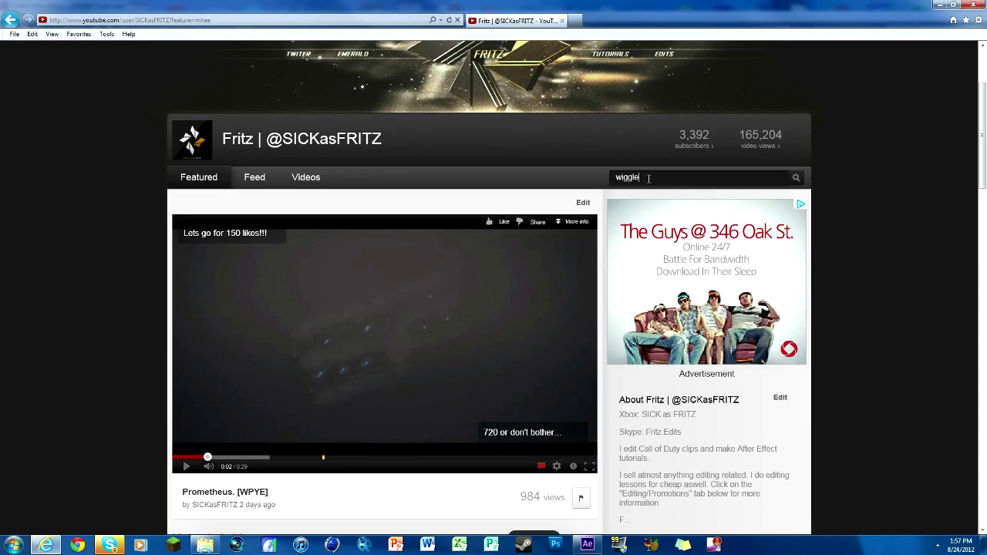
key(Return)
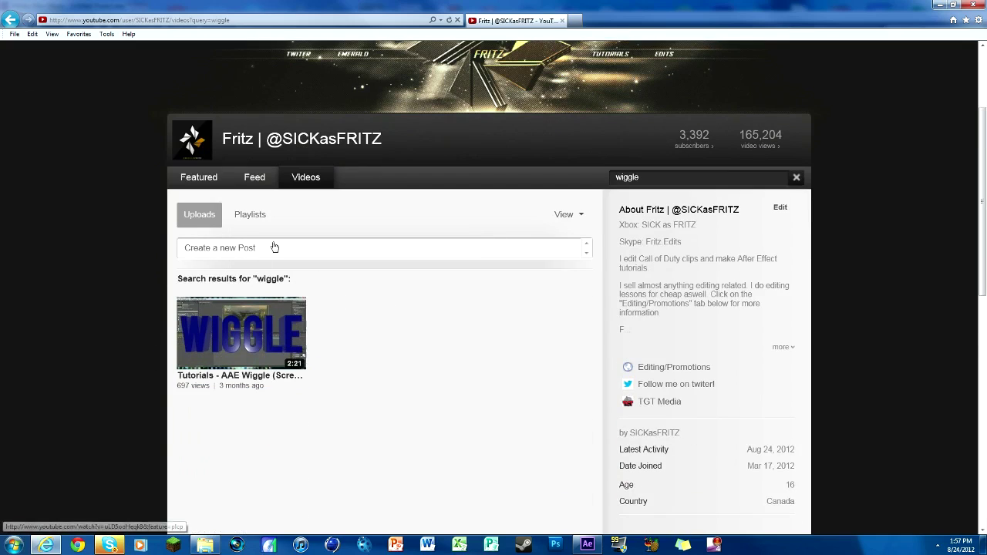
- Clear the search and search the channel for 'twitch' instead
click(796, 177)
text(t)
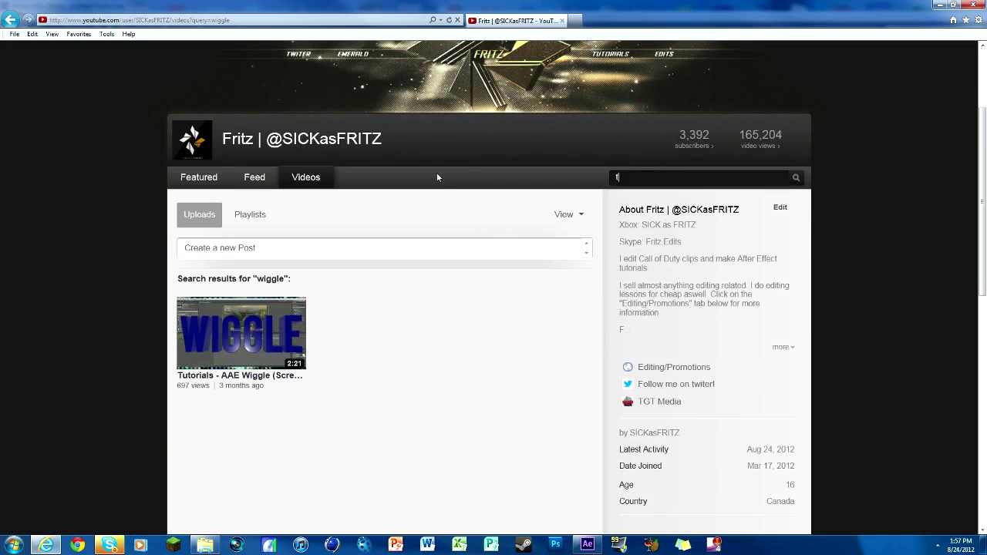
text(witch)
key(Return)
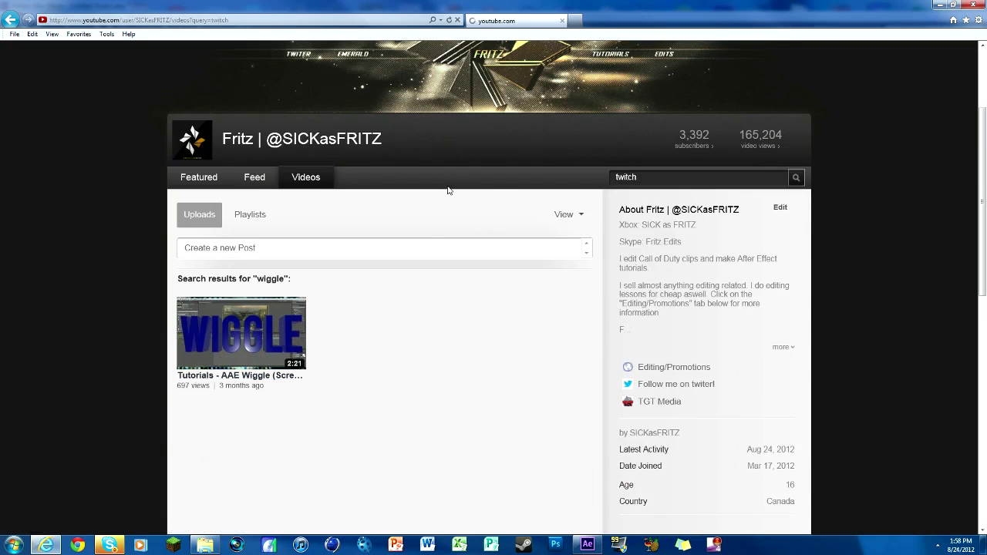
scroll(442, 185, down, 3)
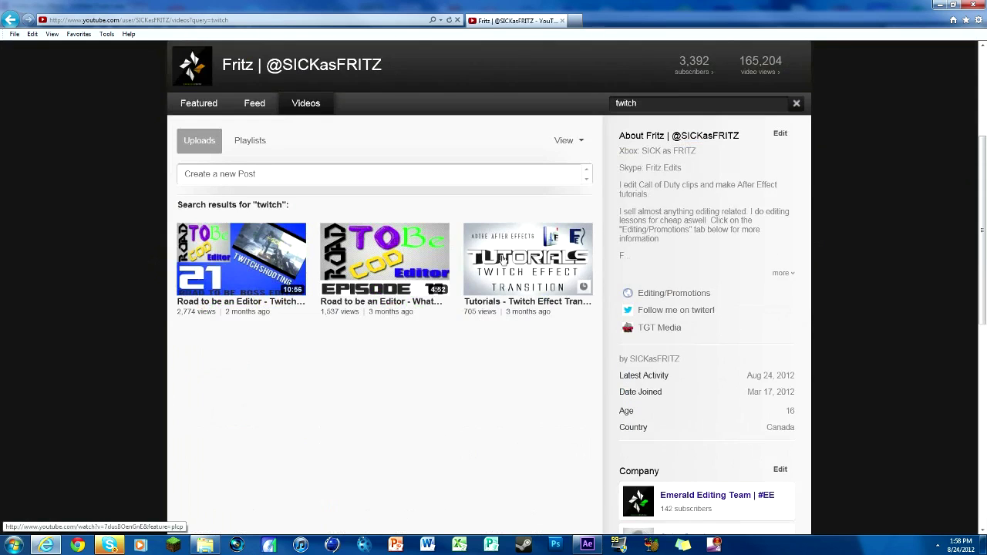
scroll(620, 219, up, 3)
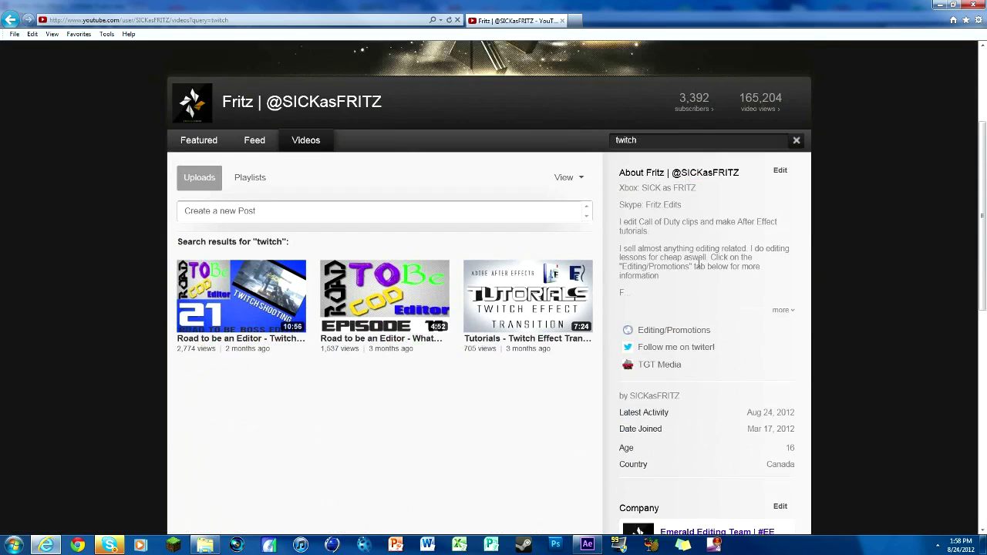